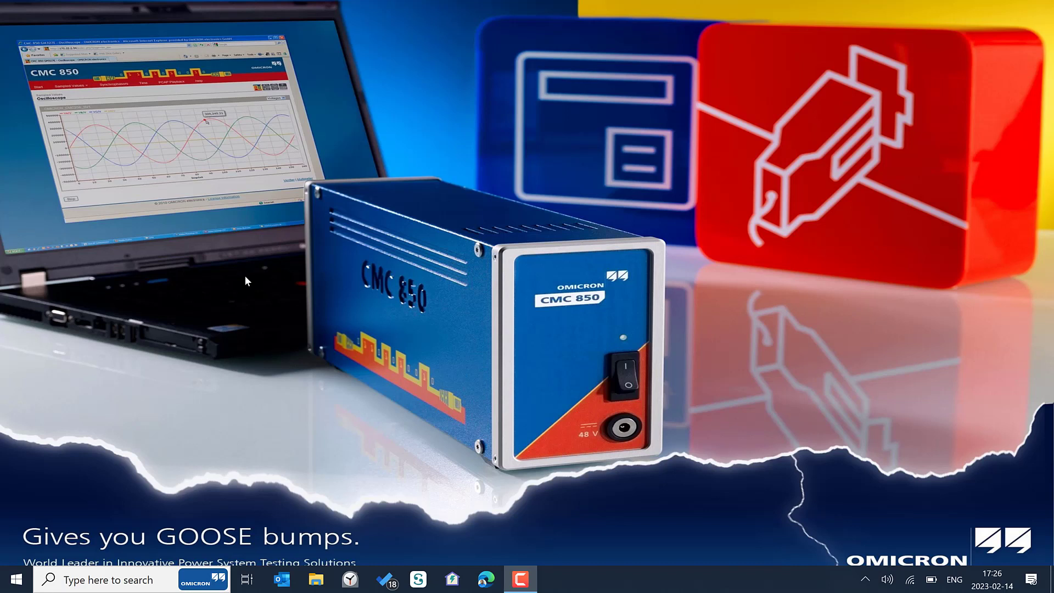
- Launch Data Model Manager from the Start menu search
click(14, 581)
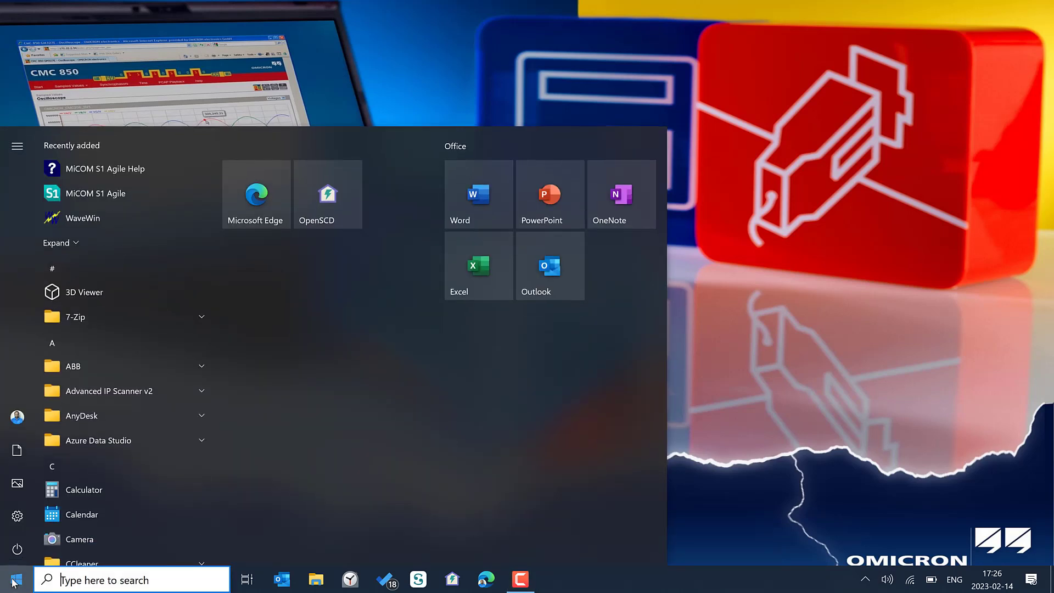
text(data)
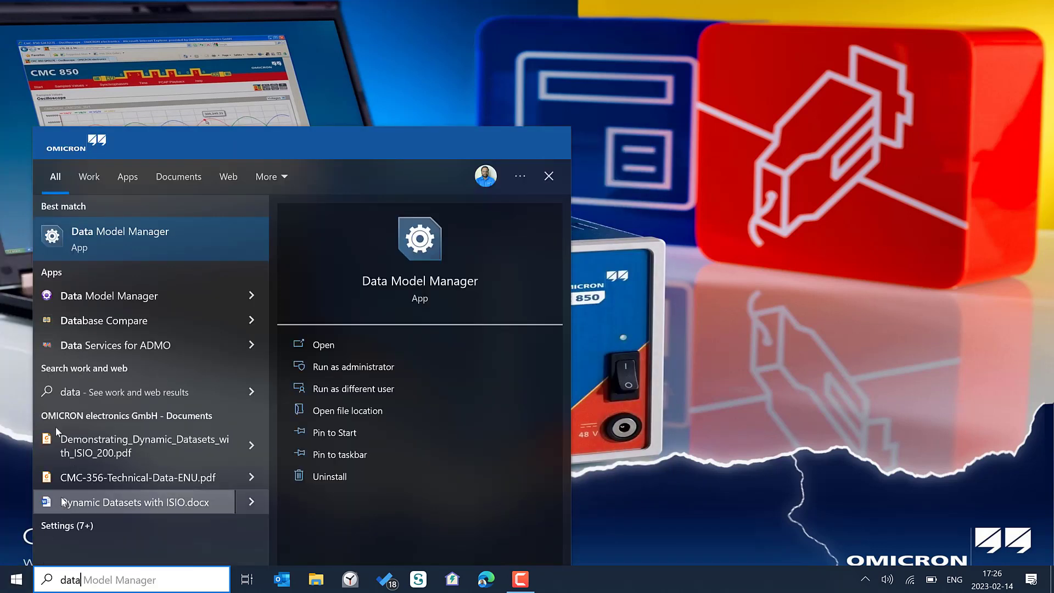
click(115, 238)
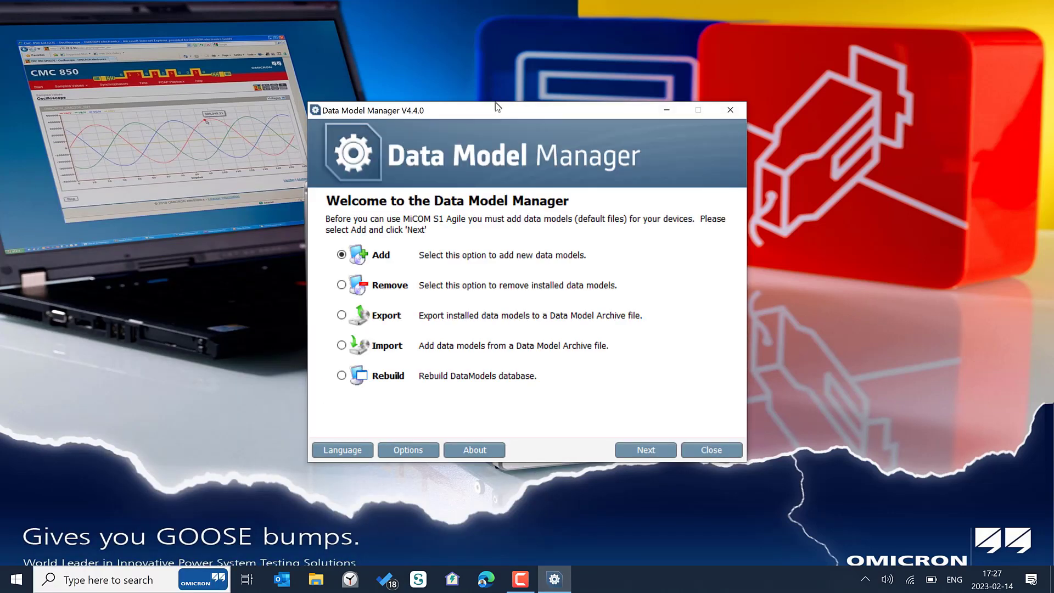
drag(496, 116, 452, 112)
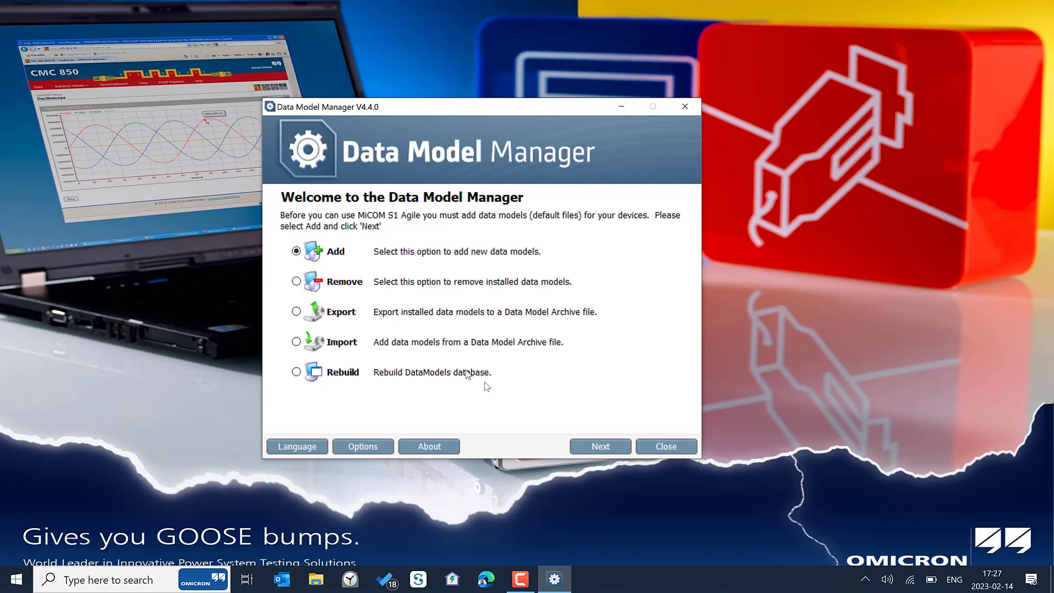
click(364, 448)
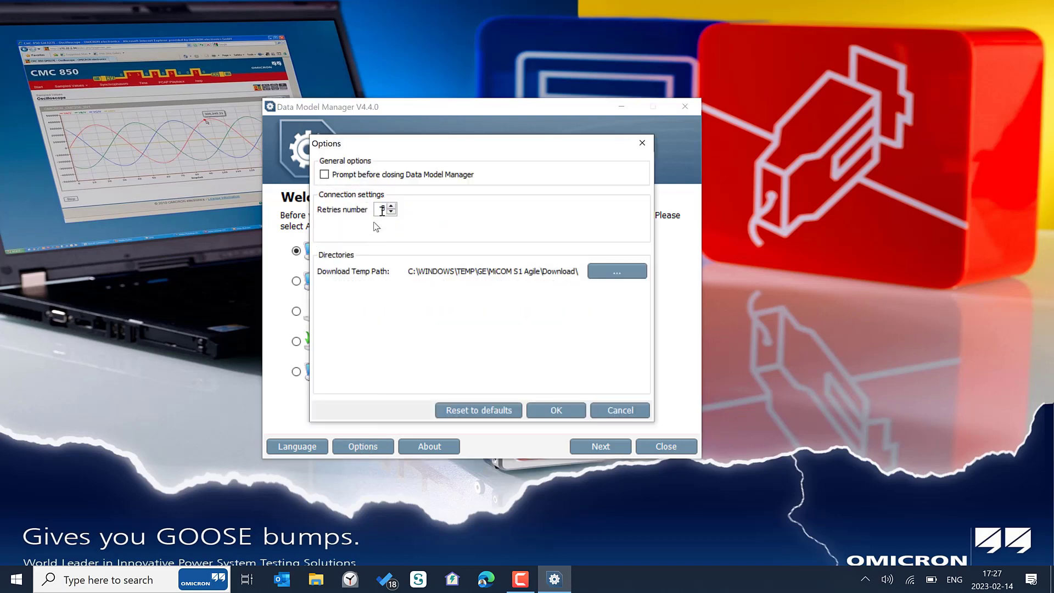
click(604, 275)
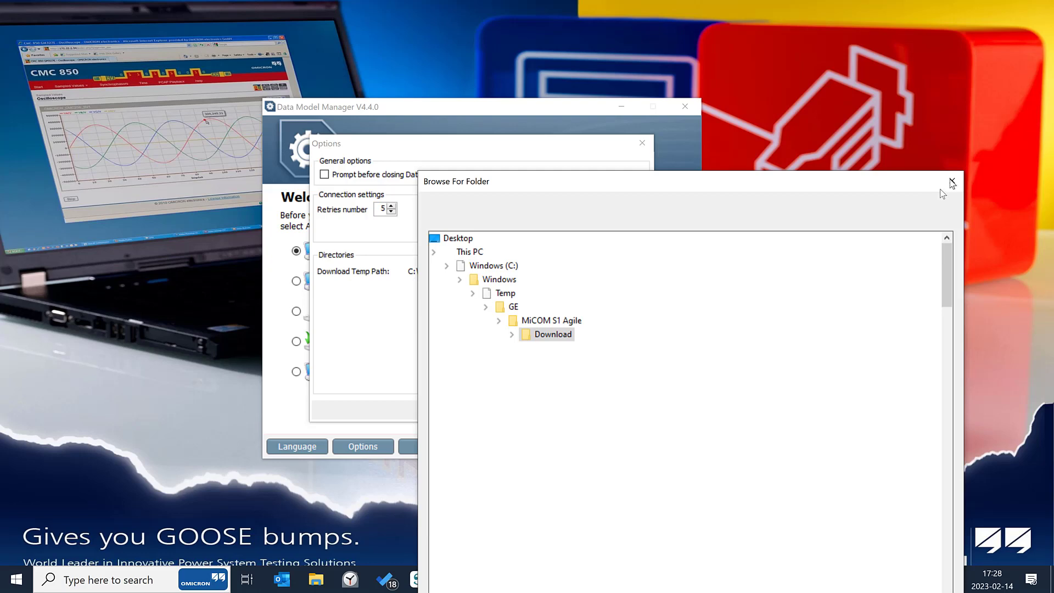
click(953, 183)
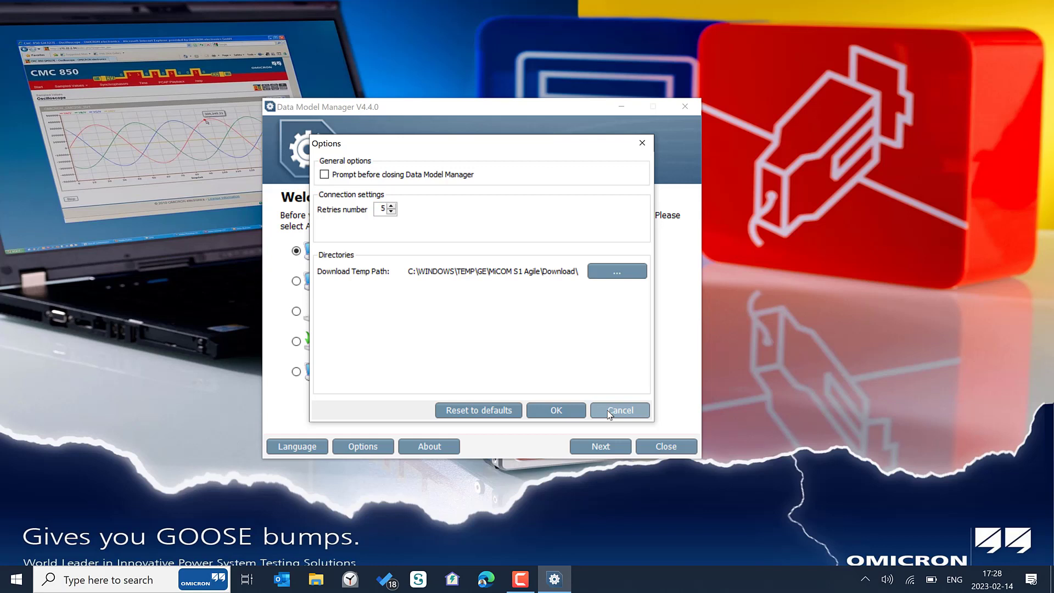
click(610, 411)
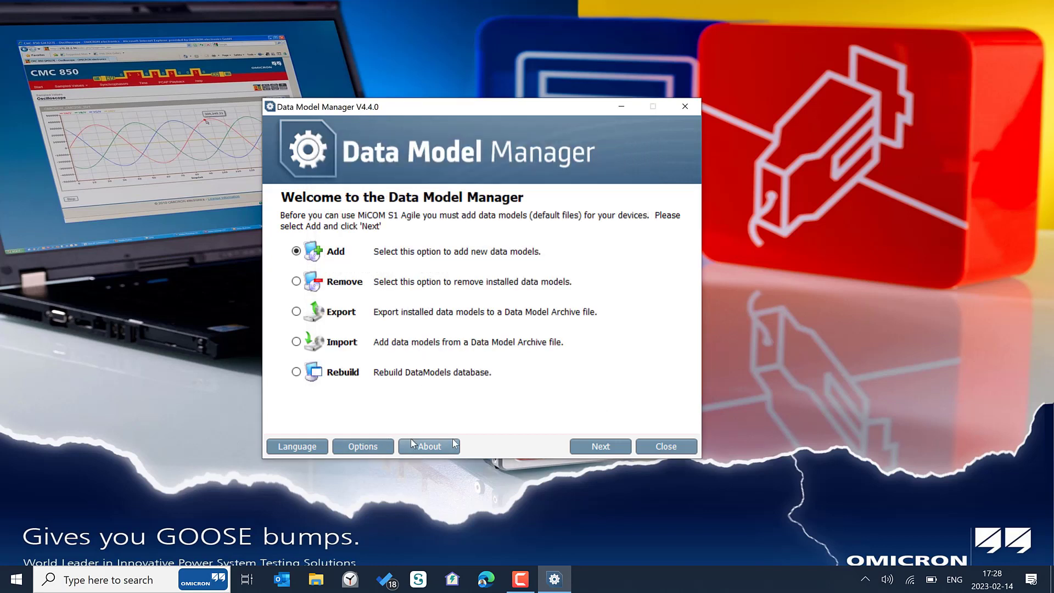
- Proceed with Add, choose Internet as source and review the advanced server list
click(592, 445)
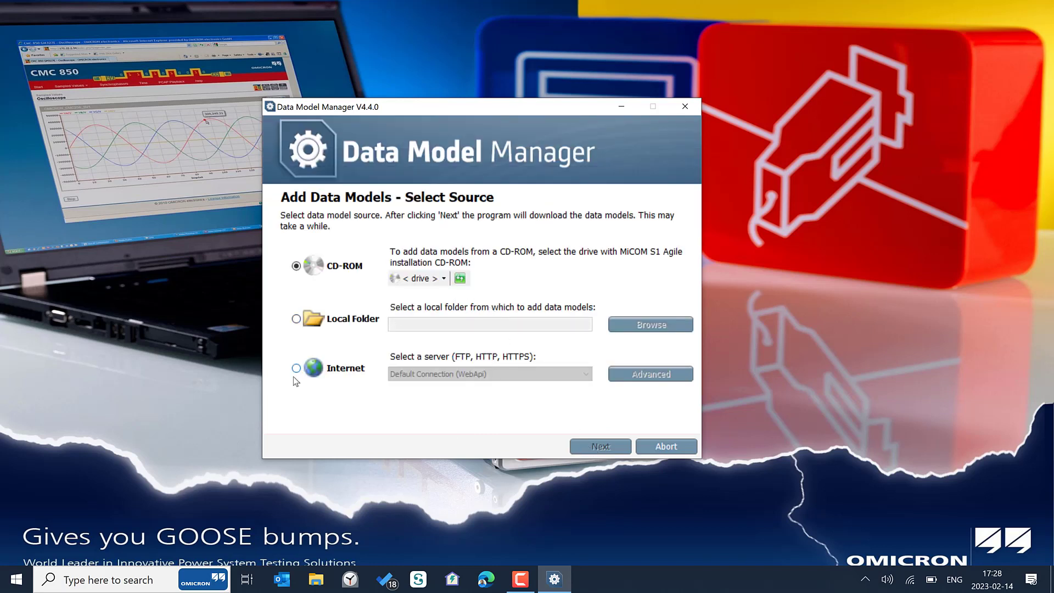
click(296, 368)
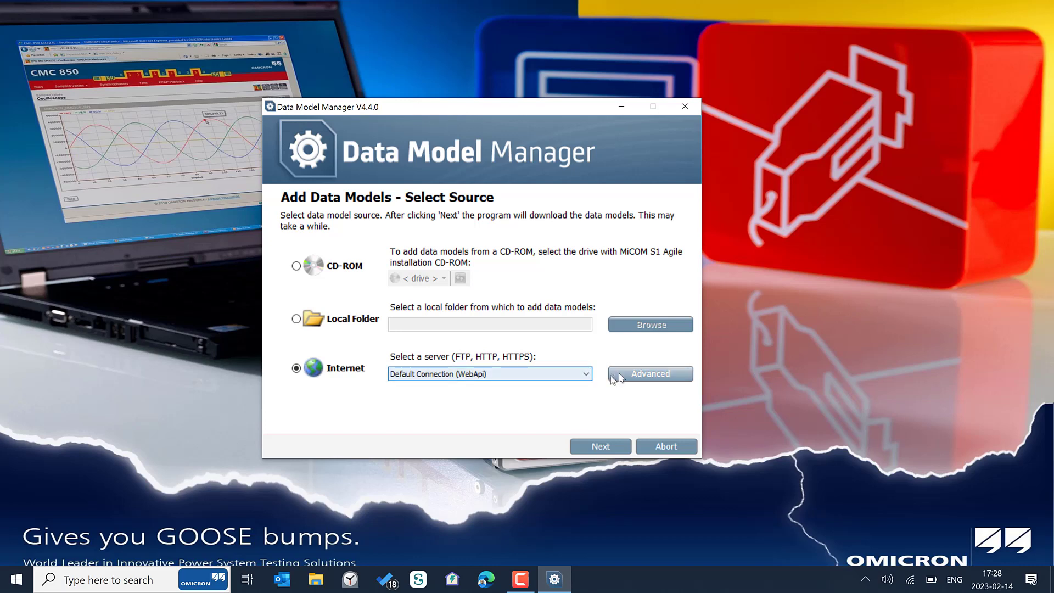
click(650, 373)
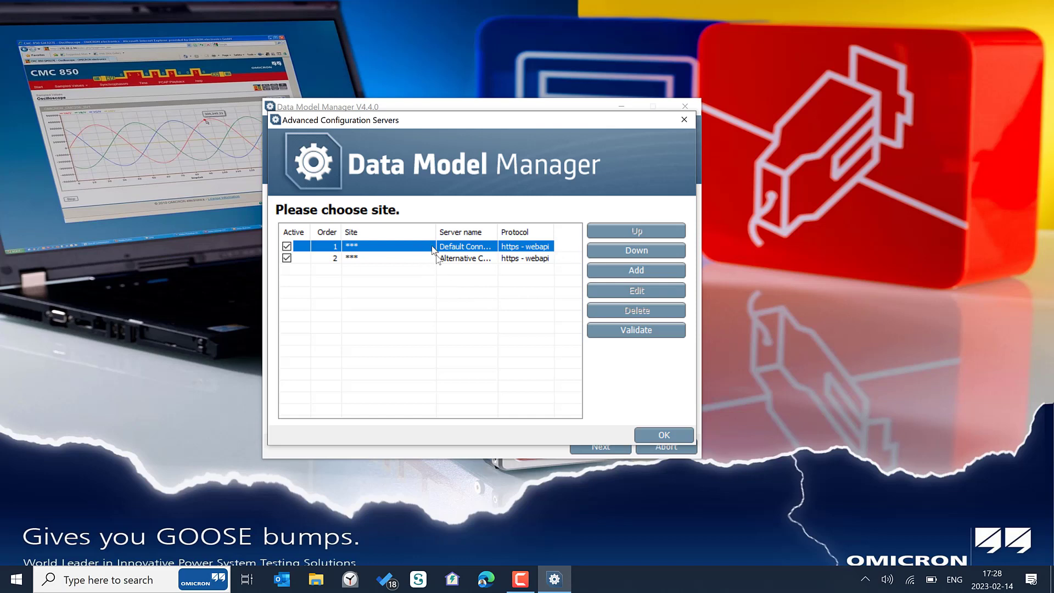
click(665, 435)
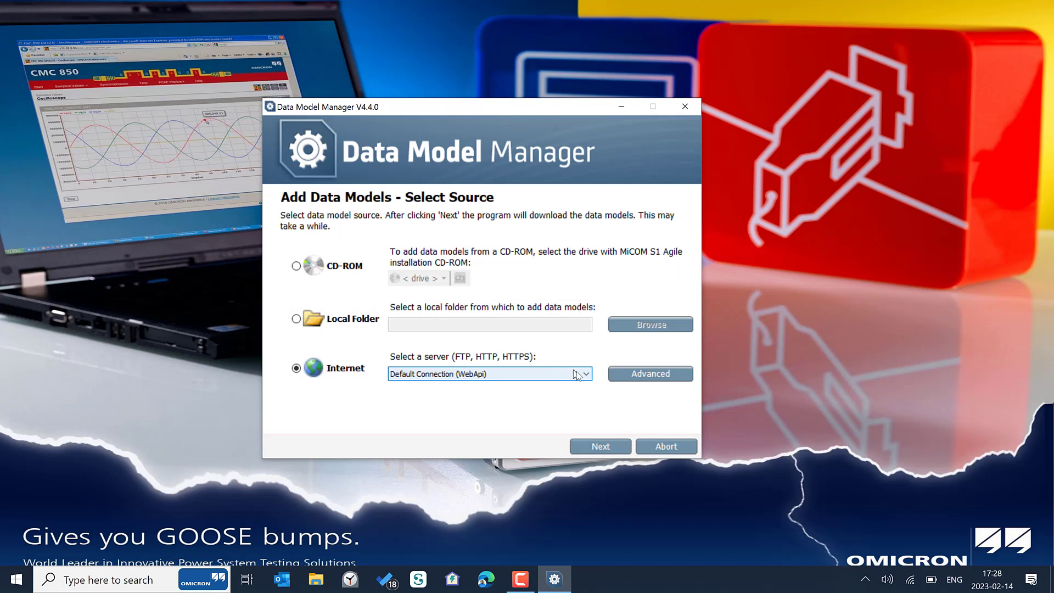
- Start downloading data model details, then bring up File Explorer with Win+E
click(599, 446)
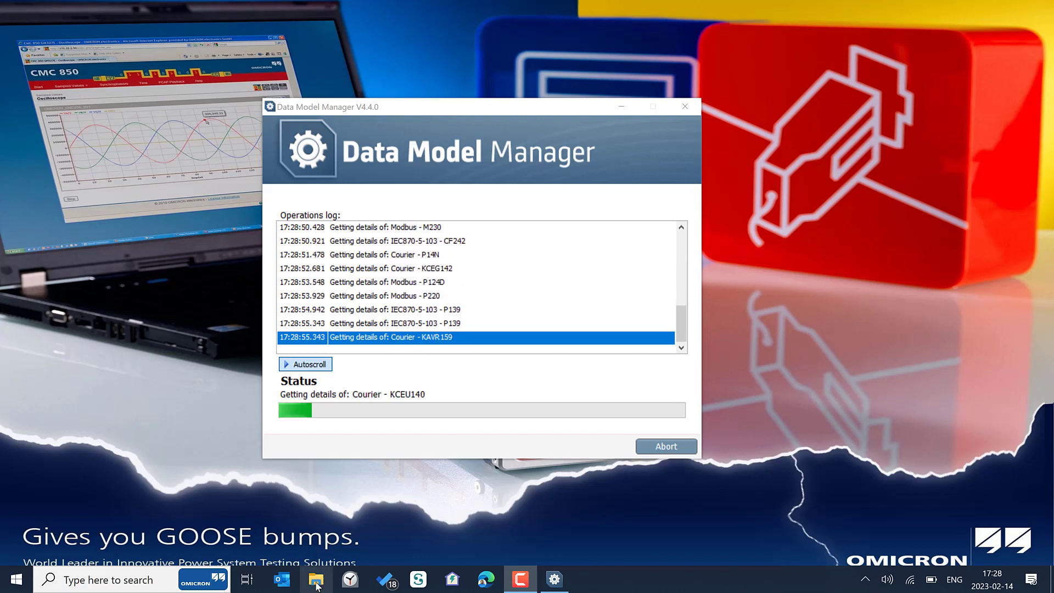
key(super+e)
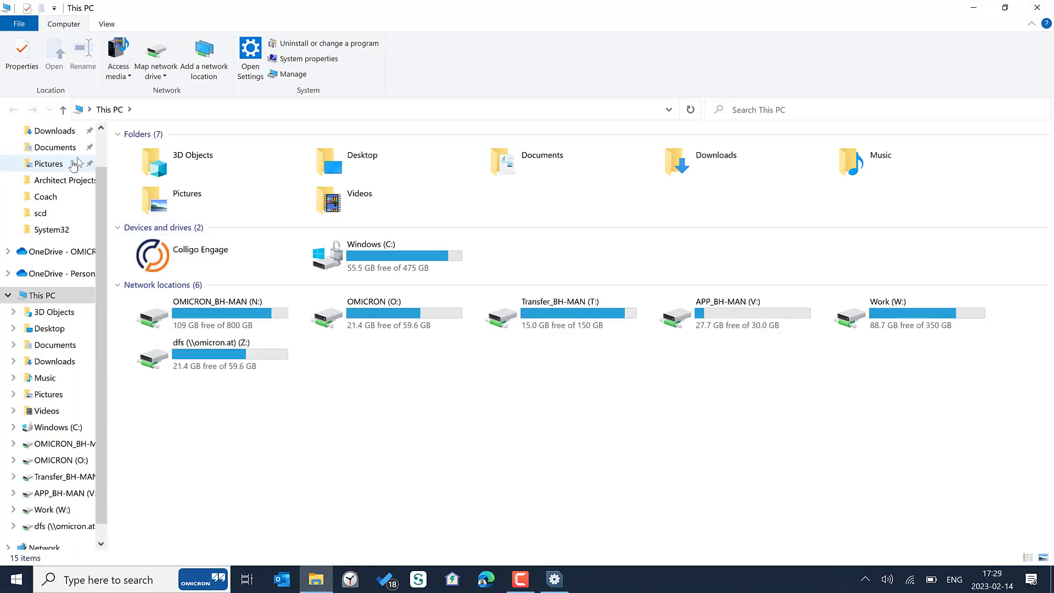
- View the GE_P545.jpg relay photo from the Downloads folder
click(55, 131)
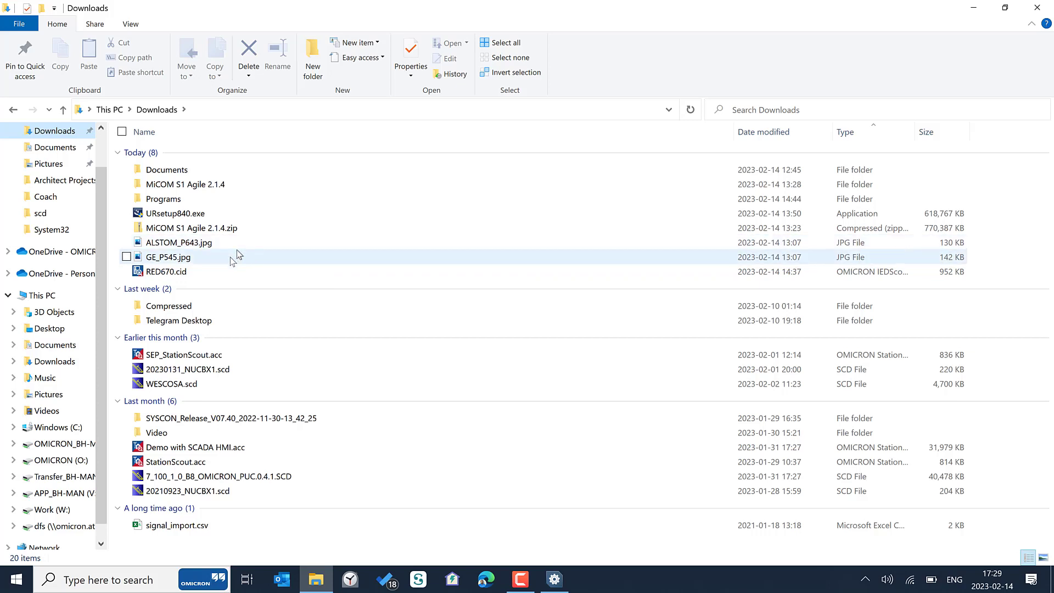
double_click(229, 257)
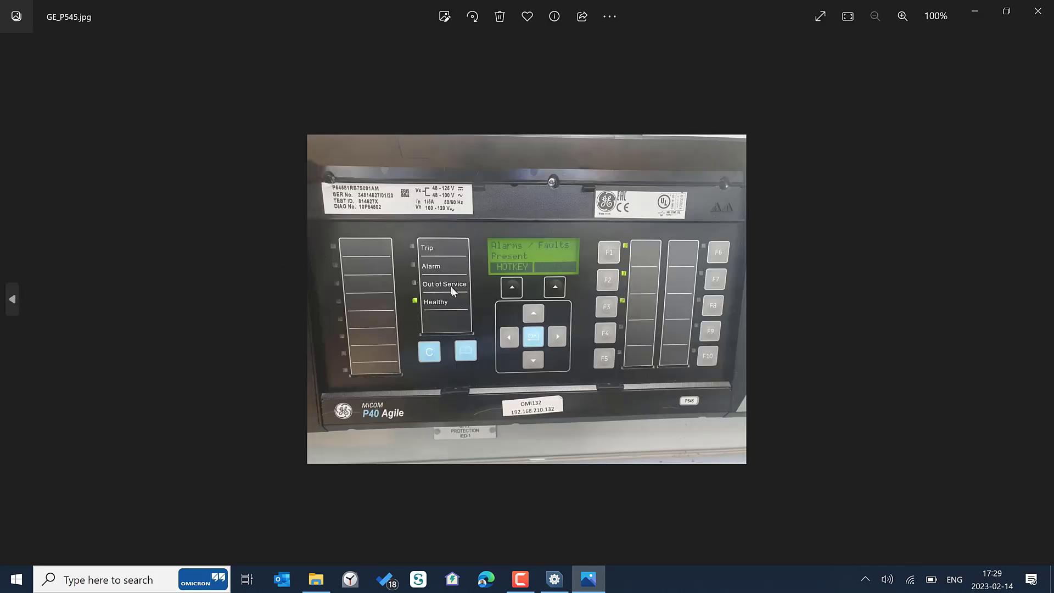
scroll(453, 290, up, 2)
scroll(453, 291, up, 1)
scroll(453, 290, up, 2)
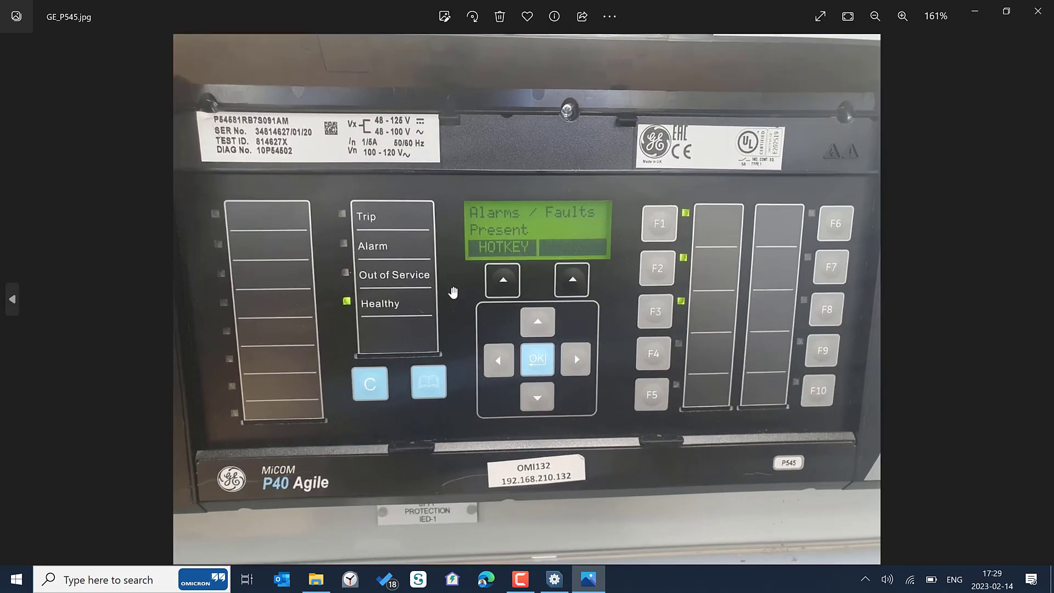
scroll(454, 290, up, 1)
scroll(453, 290, up, 1)
scroll(454, 290, up, 1)
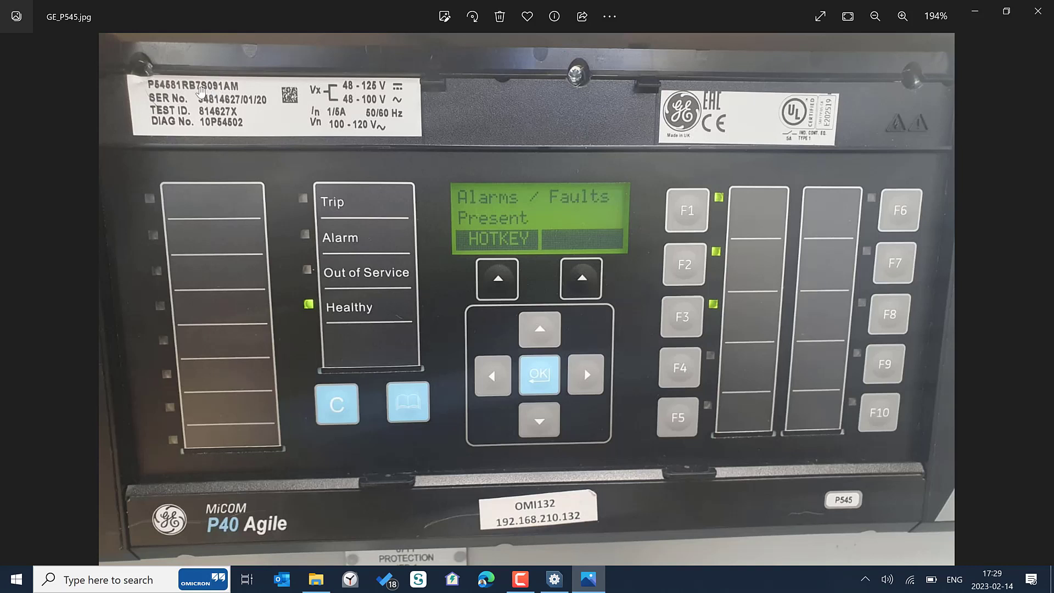
scroll(200, 96, up, 1)
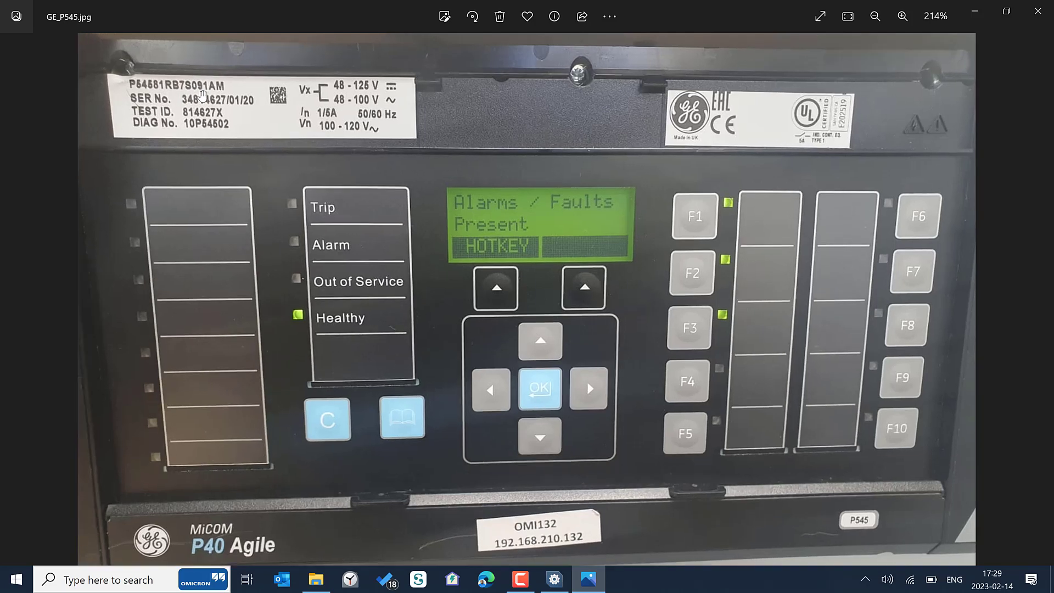
scroll(200, 97, up, 1)
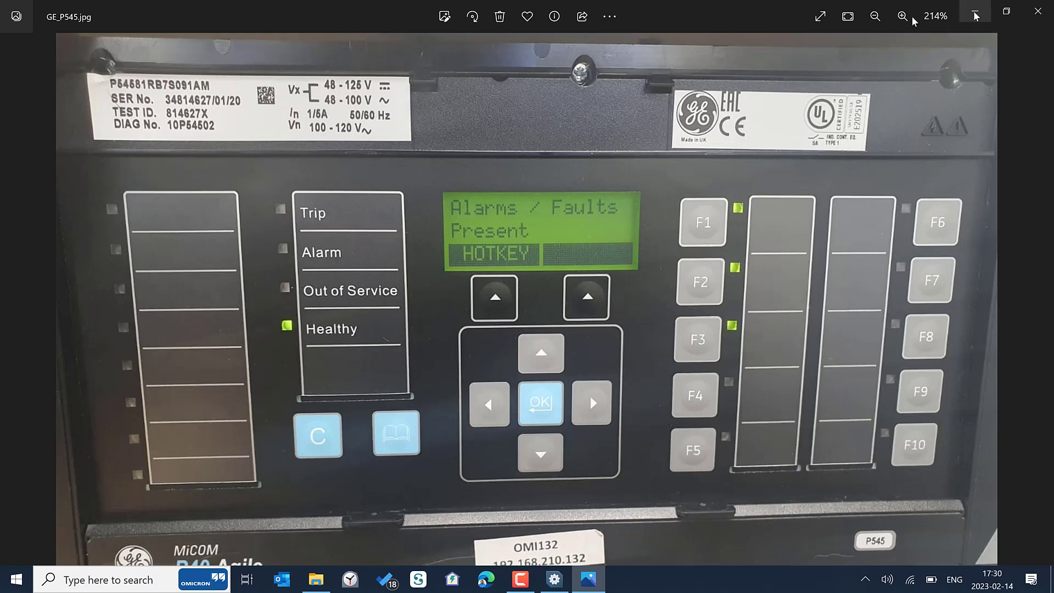
- View the ALSTOM_P643.jpg relay photo's rating label, then minimize the viewer
click(979, 17)
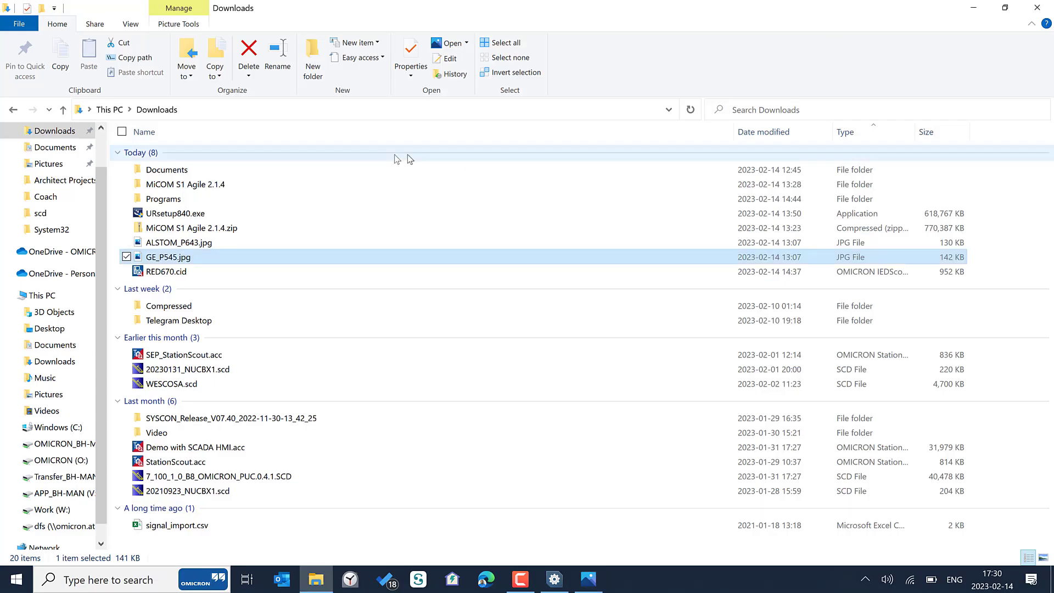
click(274, 243)
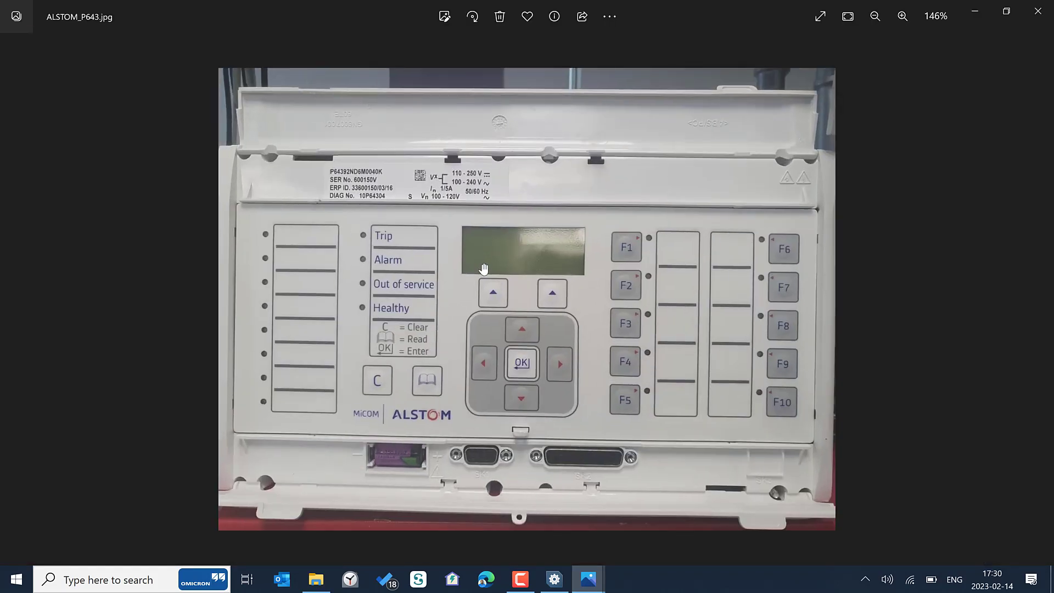
scroll(483, 268, up, 1)
scroll(484, 267, up, 1)
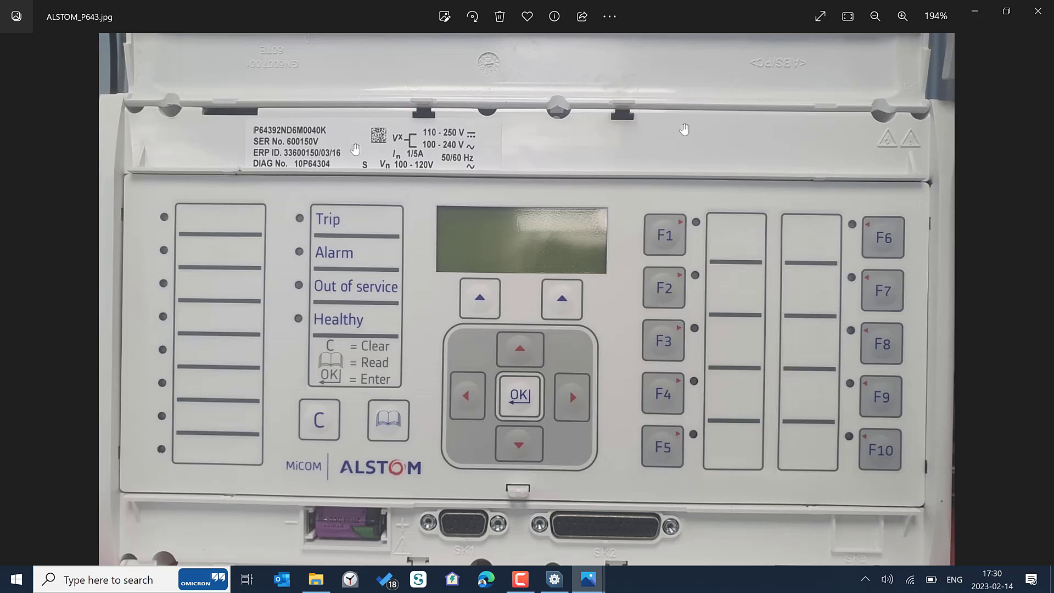
click(975, 11)
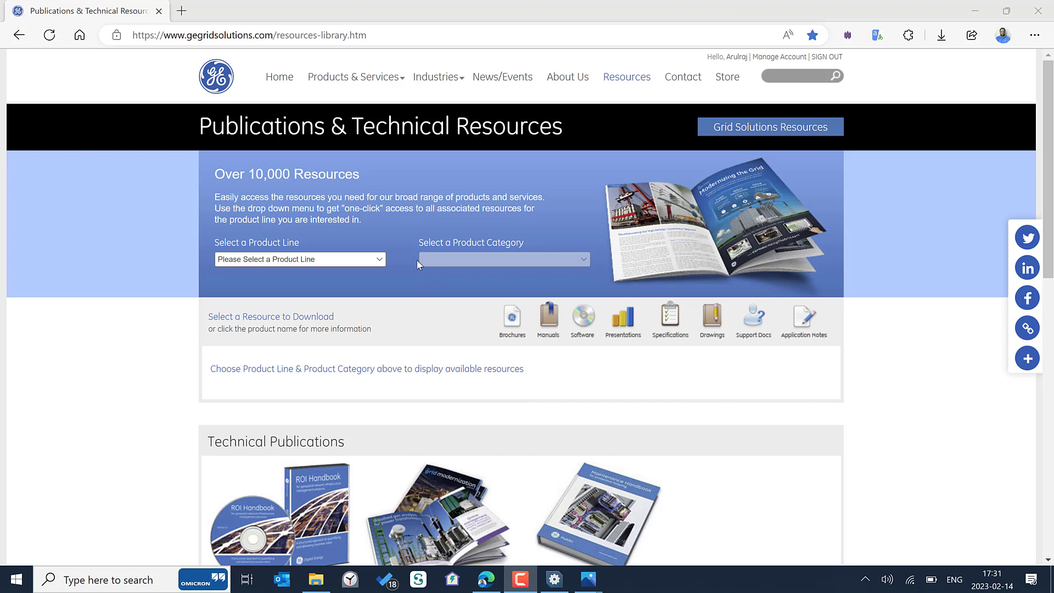
- Filter resources to Protection Relays product line and Transmission Line Protection category
click(380, 260)
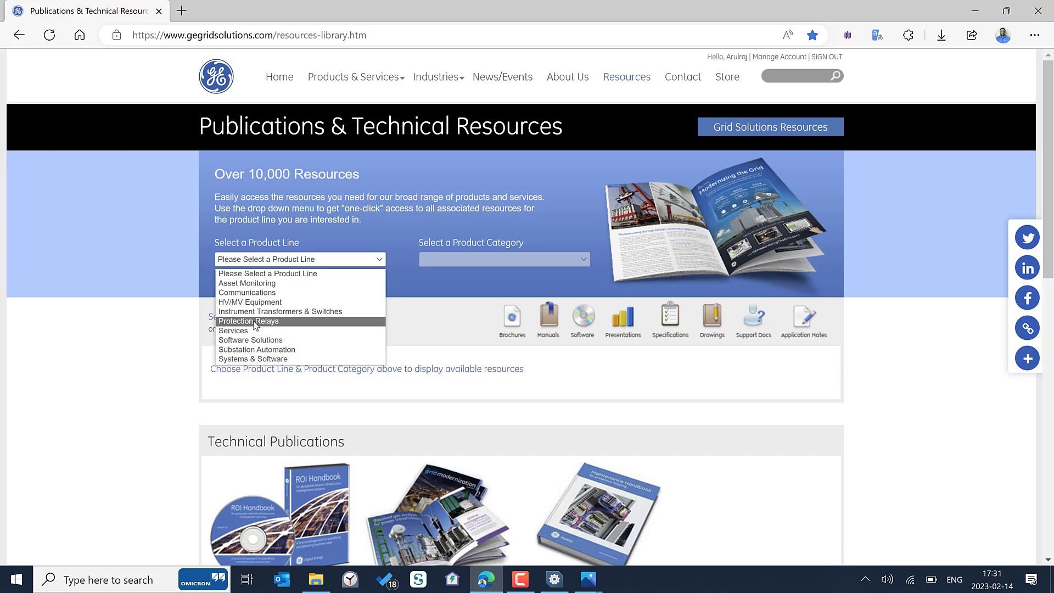
click(255, 322)
click(576, 260)
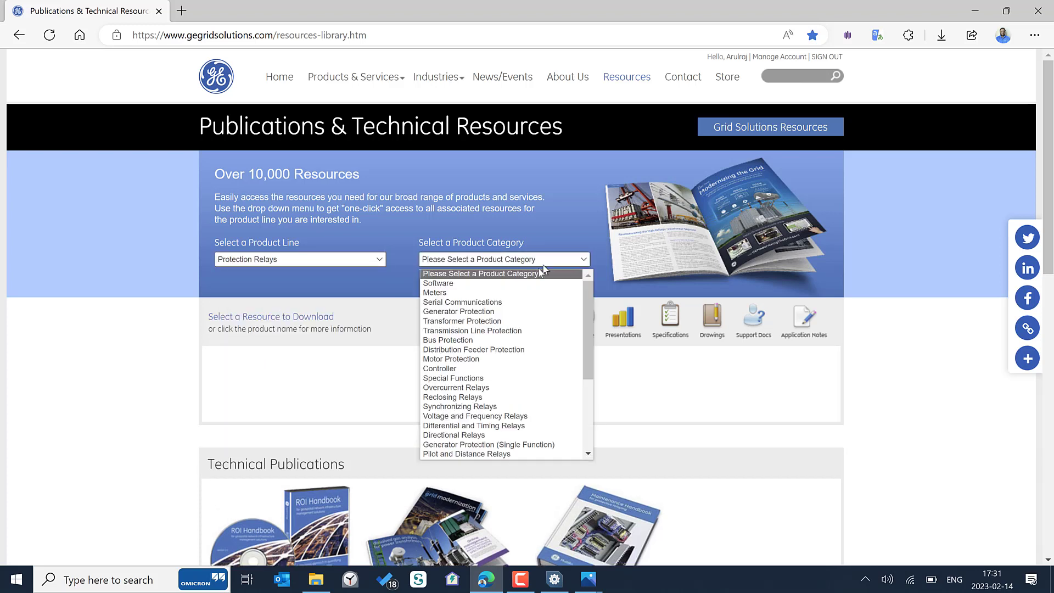
click(447, 331)
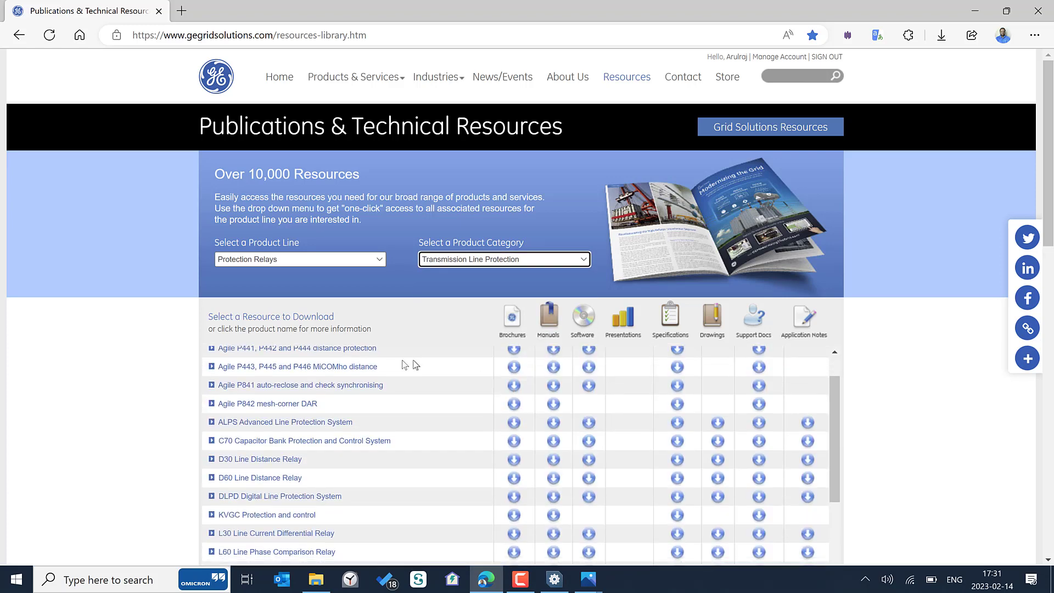
scroll(412, 365, down, 2)
scroll(259, 444, down, 2)
scroll(255, 469, down, 1)
scroll(288, 471, down, 2)
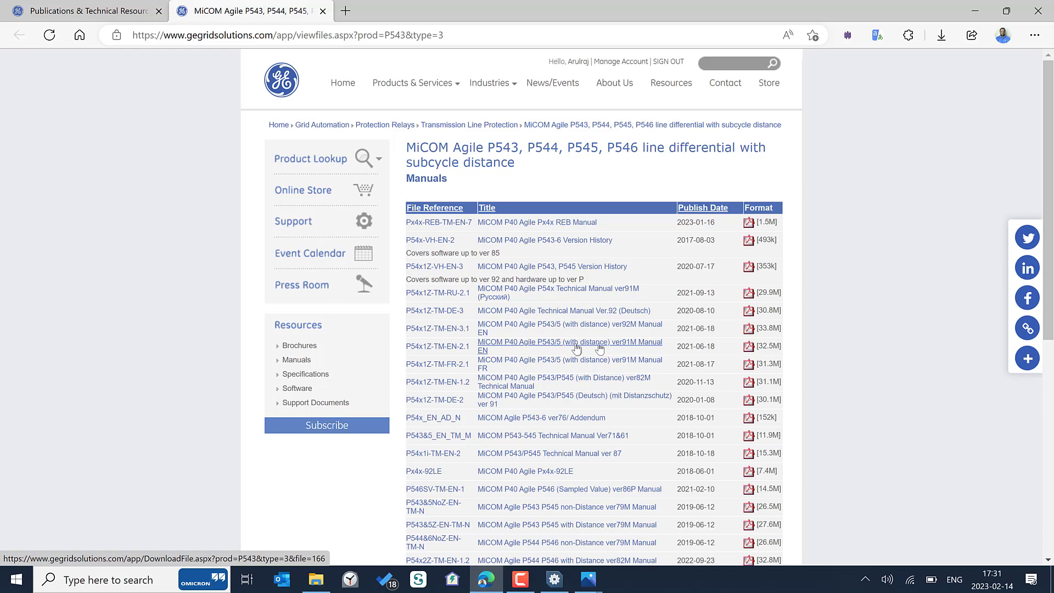
- Download the P54x1Z-TM-EN-2.1 ver91M English manual for MiCOM Agile P543–P546
click(600, 346)
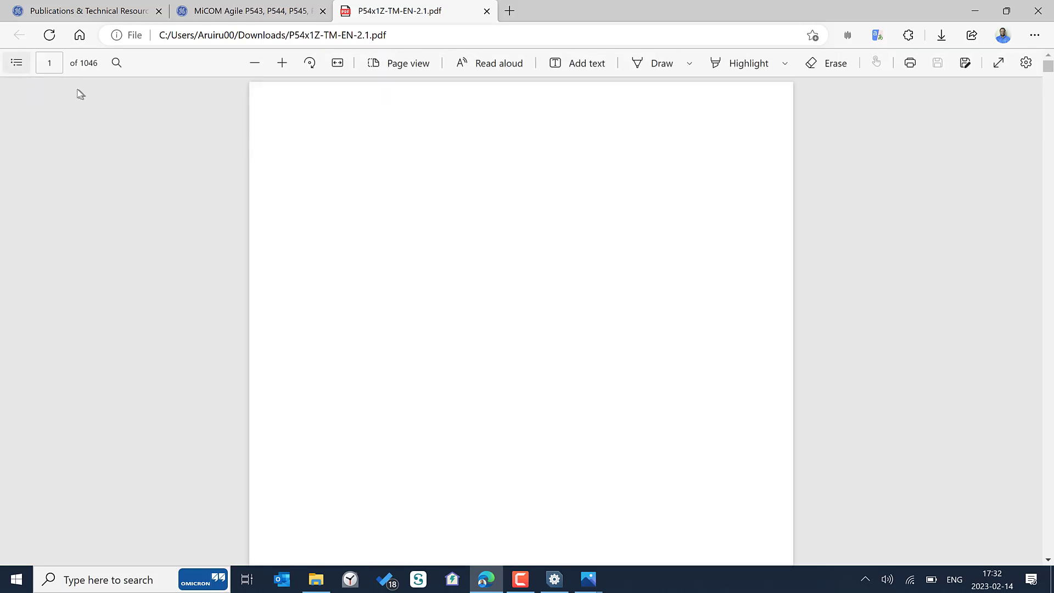
- Navigate the manual's table of contents to Appendix A Ordering Options
click(19, 66)
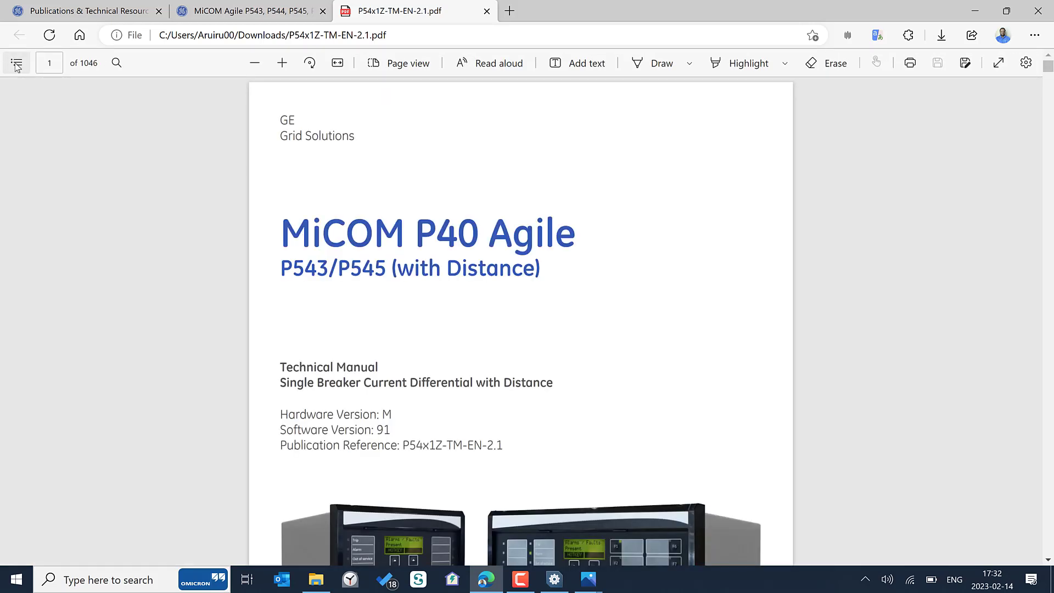
click(17, 64)
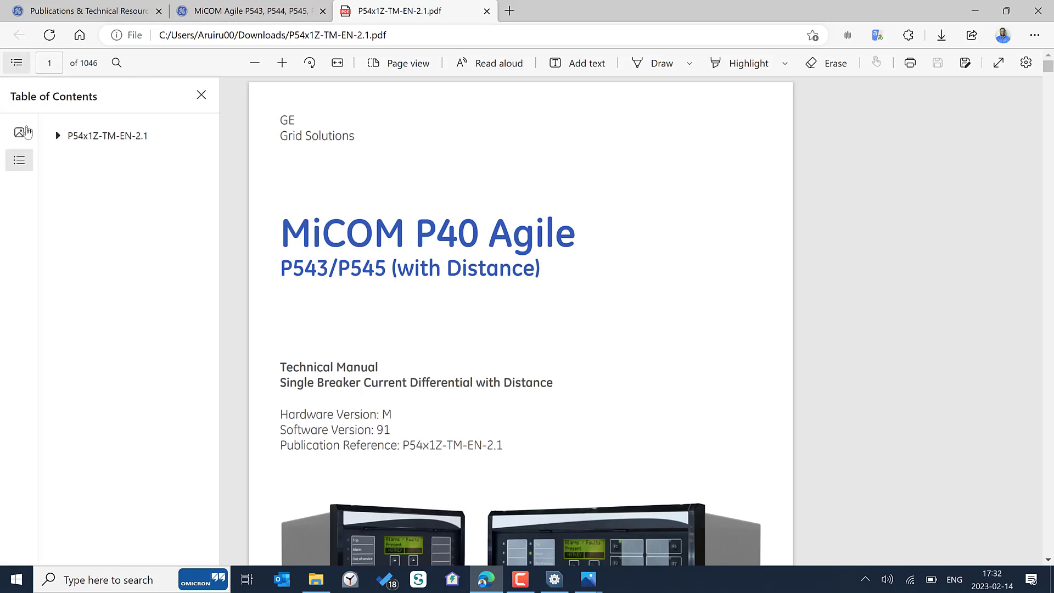
click(58, 136)
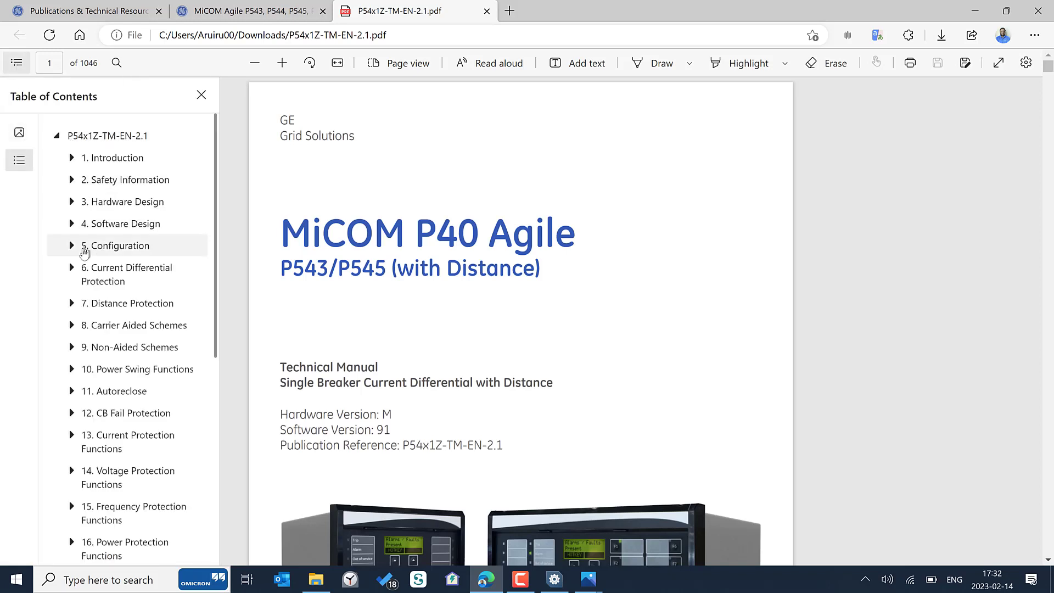
scroll(82, 248, down, 5)
scroll(66, 371, down, 3)
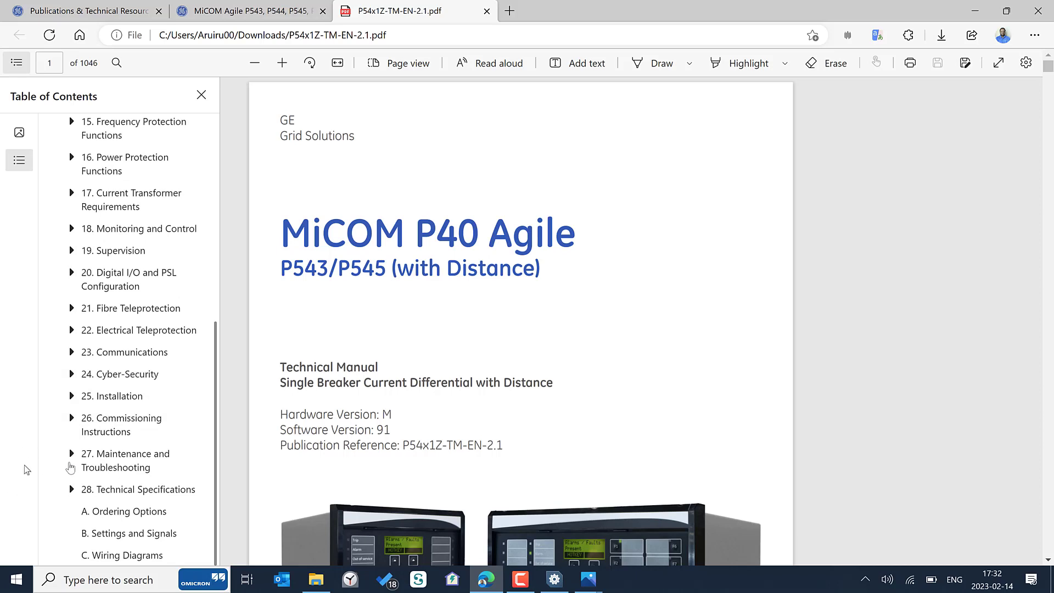
click(87, 518)
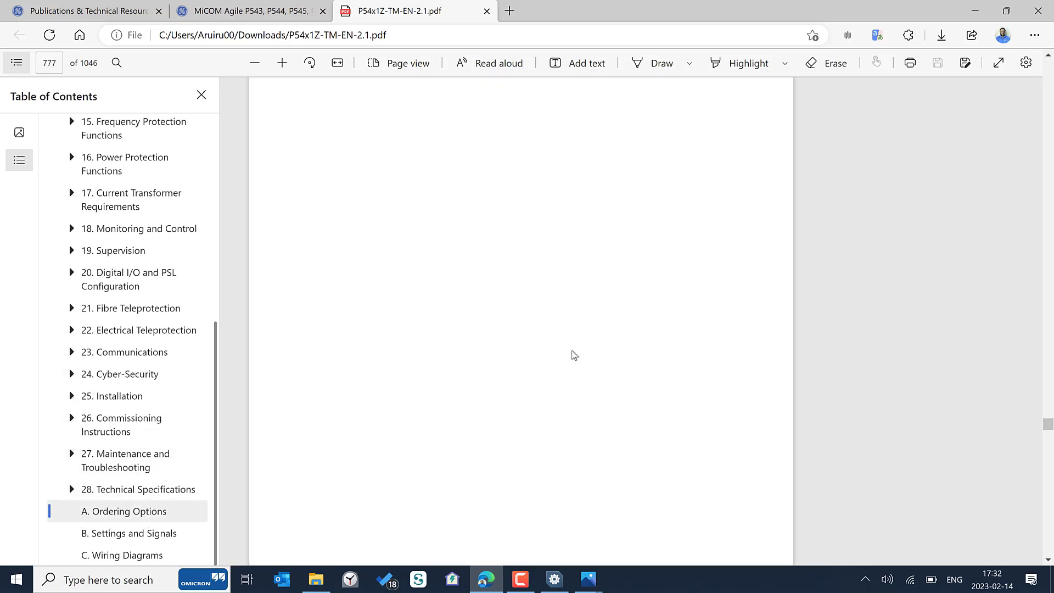
scroll(689, 363, down, 3)
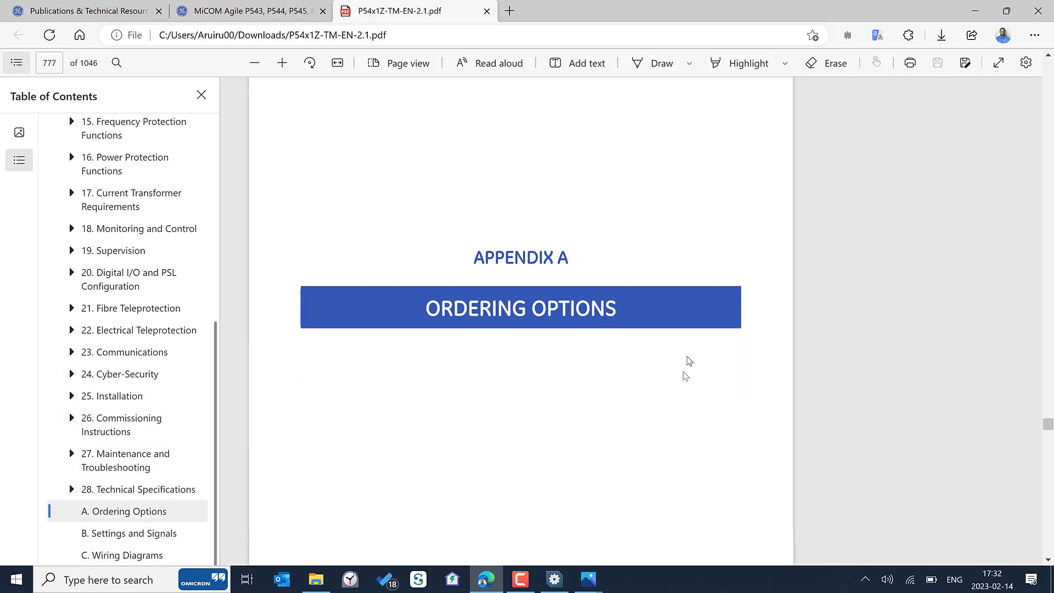
scroll(685, 377, down, 5)
scroll(685, 377, down, 5)
scroll(685, 376, down, 5)
scroll(685, 377, down, 5)
scroll(684, 376, down, 5)
scroll(685, 377, down, 5)
scroll(685, 377, down, 4)
scroll(684, 376, down, 4)
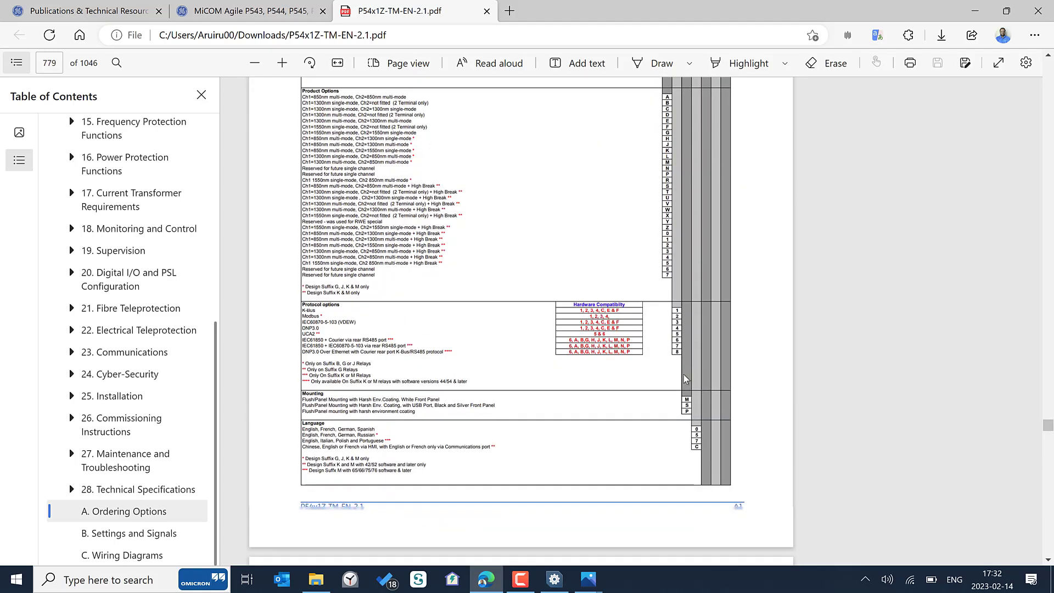
scroll(685, 377, down, 3)
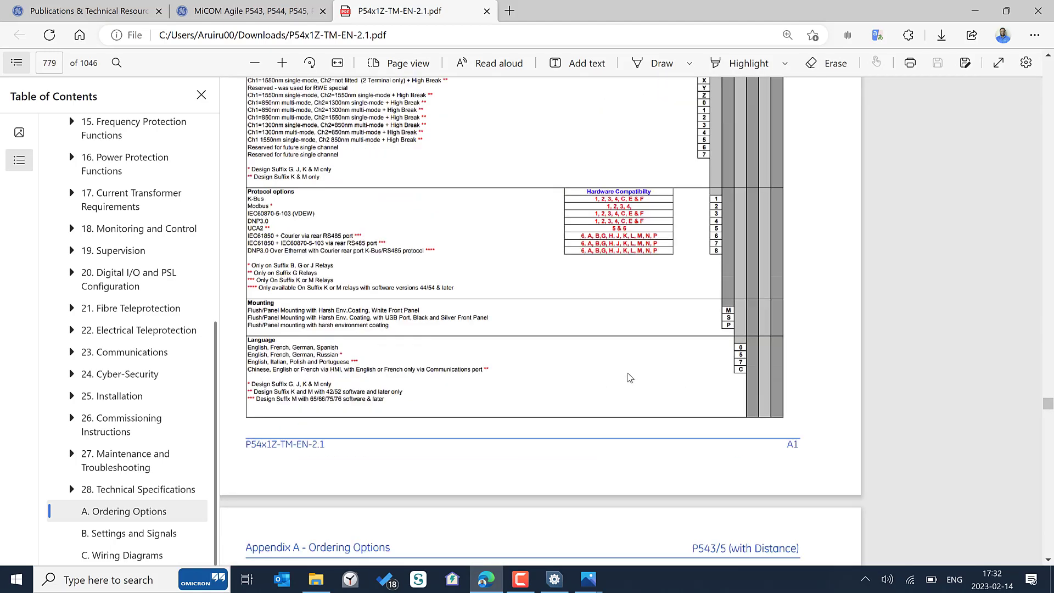
scroll(628, 378, up, 1)
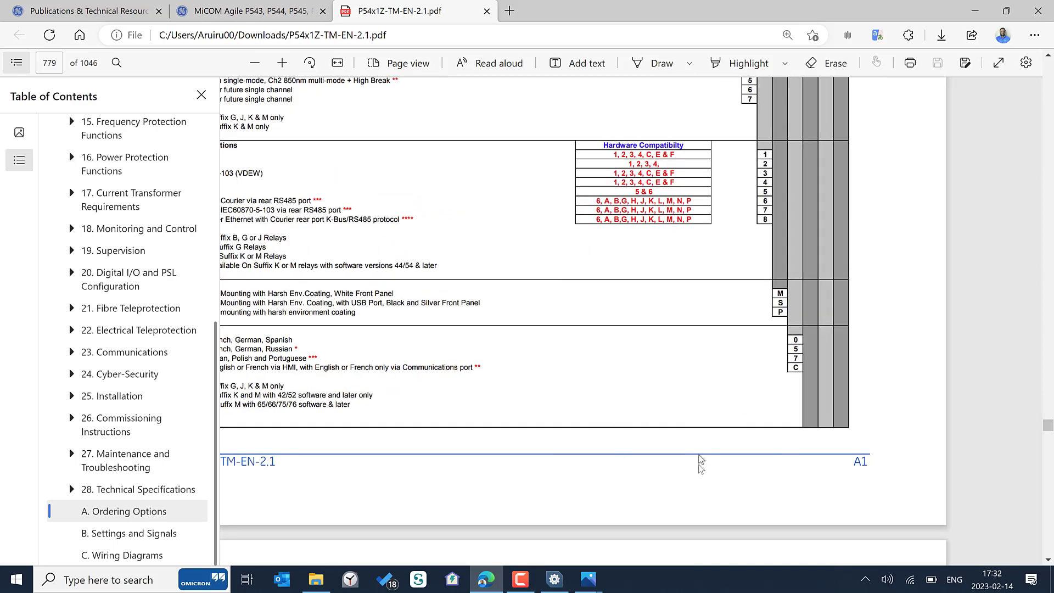
key(Escape)
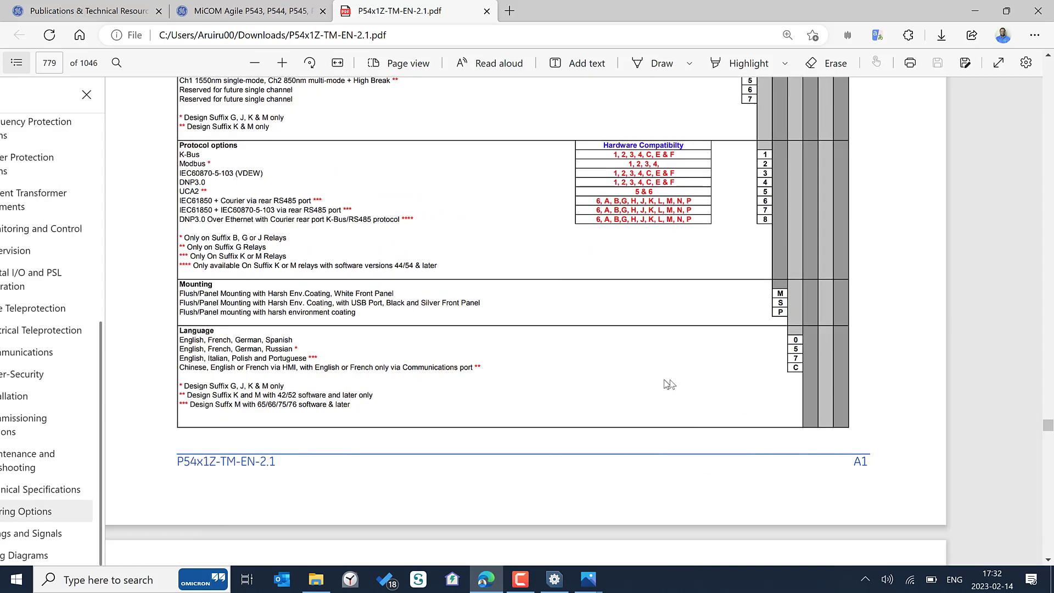
scroll(610, 337, up, 1)
scroll(611, 336, up, 1)
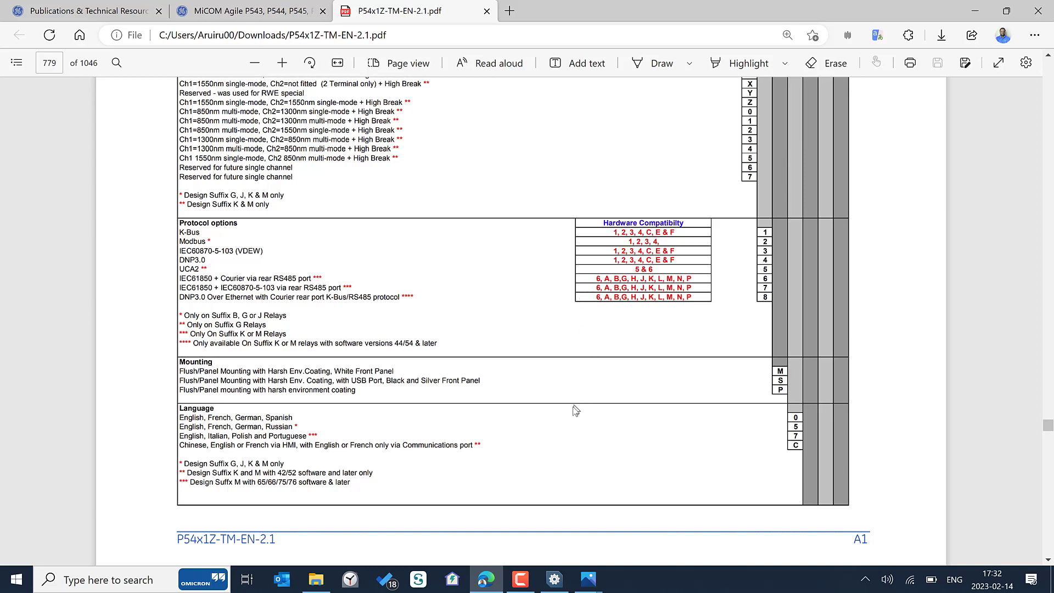
scroll(575, 411, down, 3)
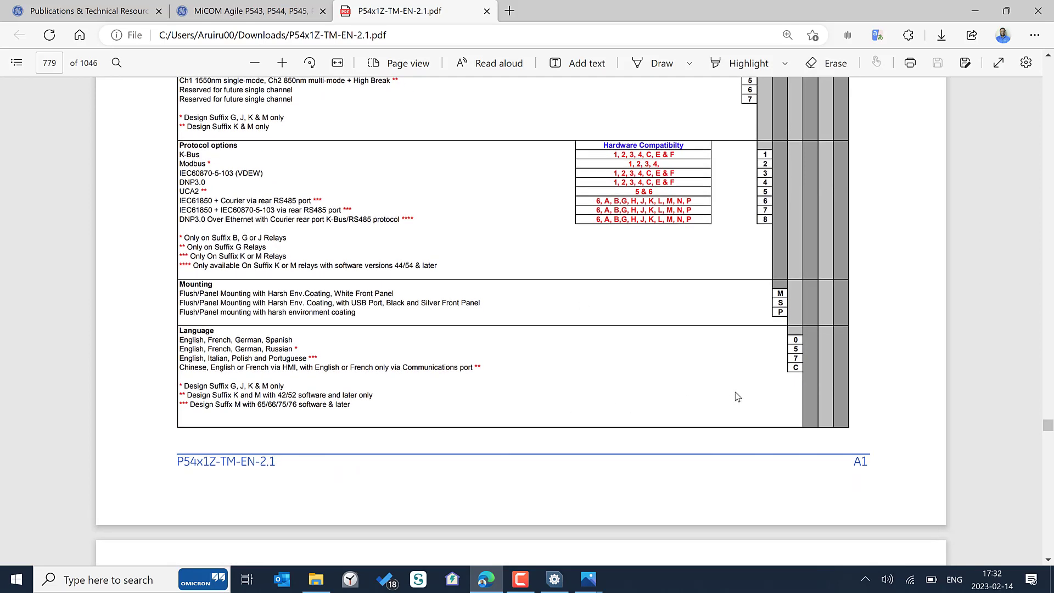
scroll(735, 392, up, 2)
scroll(736, 392, up, 3)
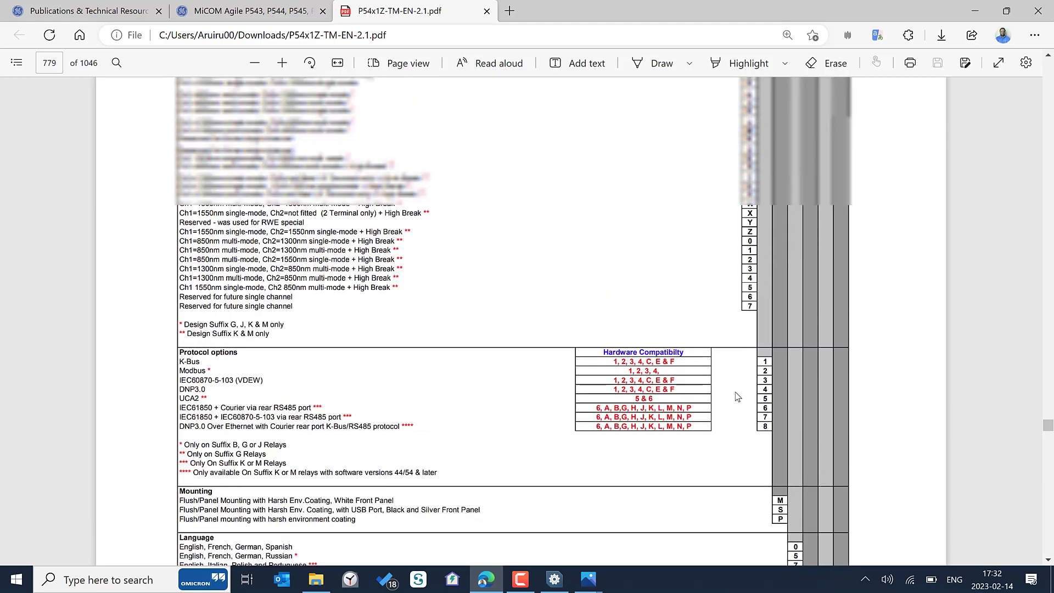
scroll(735, 392, up, 2)
scroll(736, 392, up, 2)
scroll(689, 361, up, 2)
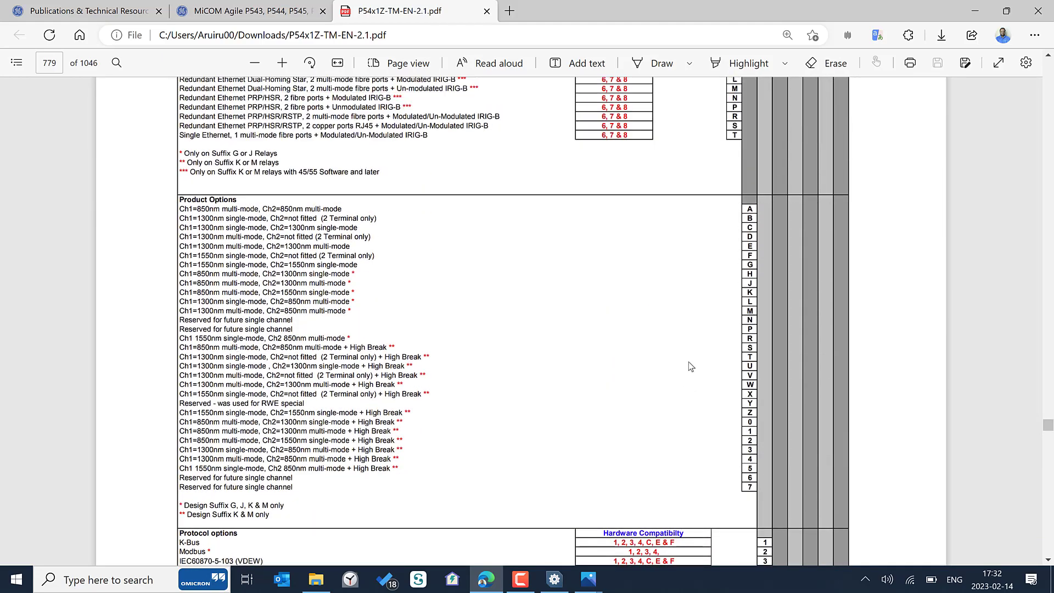
scroll(689, 362, up, 2)
scroll(689, 361, up, 2)
scroll(688, 329, up, 3)
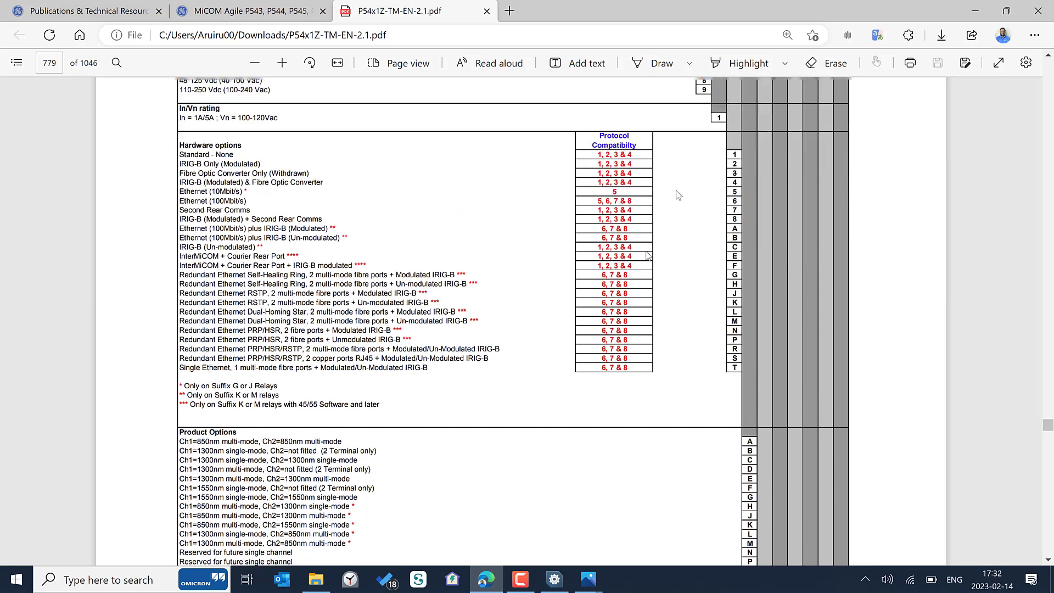
scroll(674, 247, up, 2)
scroll(674, 188, up, 1)
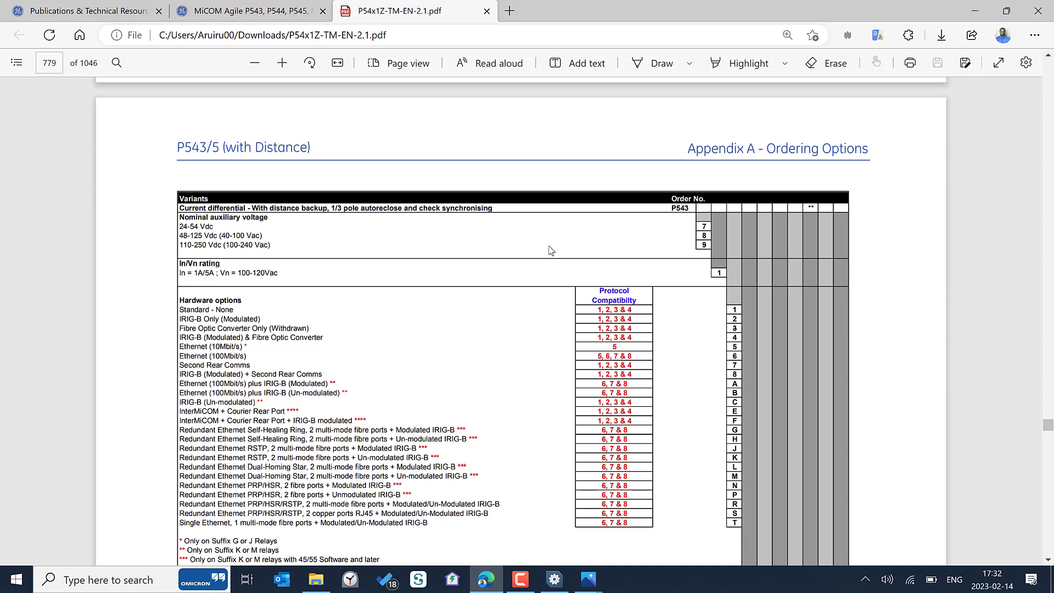
scroll(550, 249, down, 2)
scroll(551, 249, down, 1)
scroll(550, 249, down, 1)
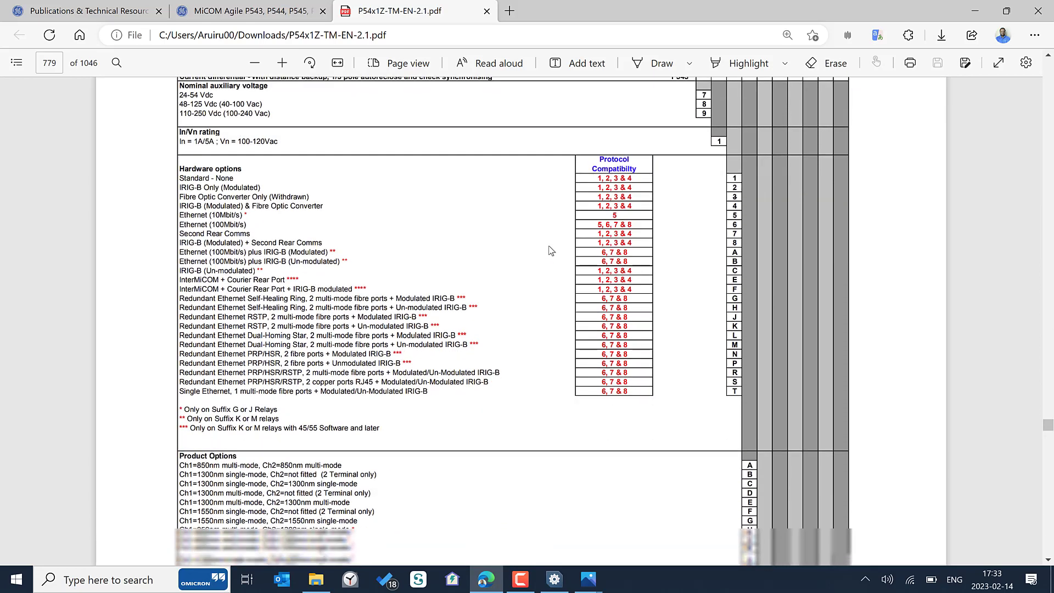
scroll(550, 250, down, 1)
scroll(551, 249, down, 1)
scroll(550, 250, down, 1)
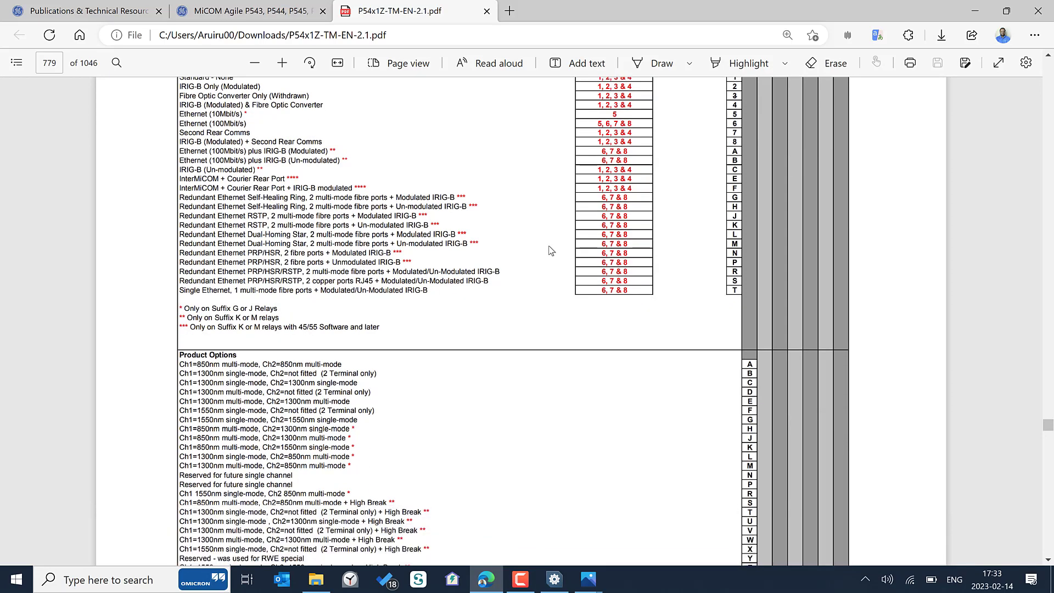
scroll(551, 250, down, 1)
scroll(550, 250, down, 1)
scroll(550, 250, down, 1)
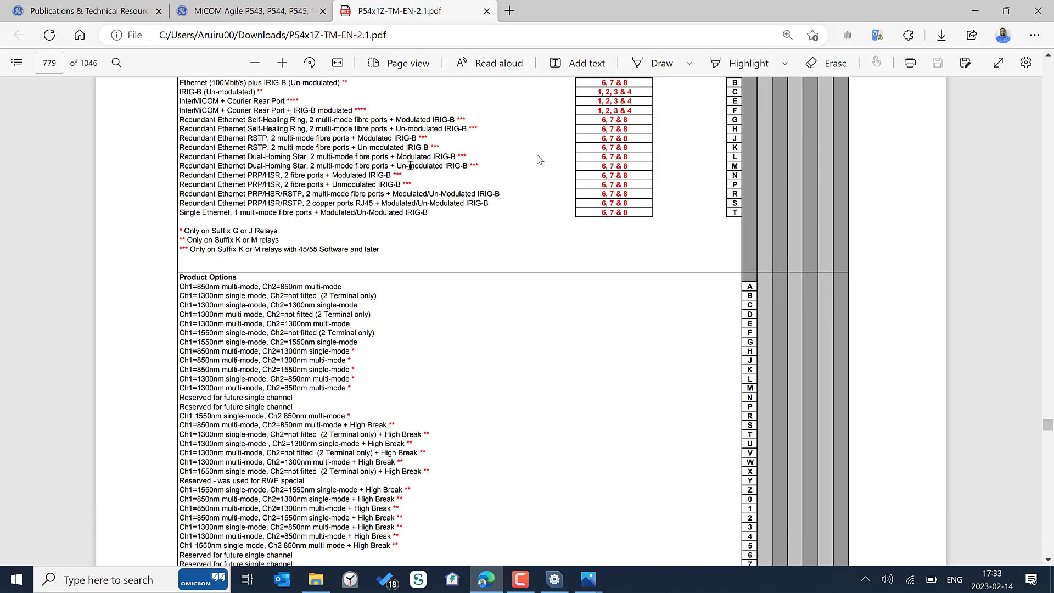
- Return to Data Model Manager and continue past language selection with English kept
click(977, 16)
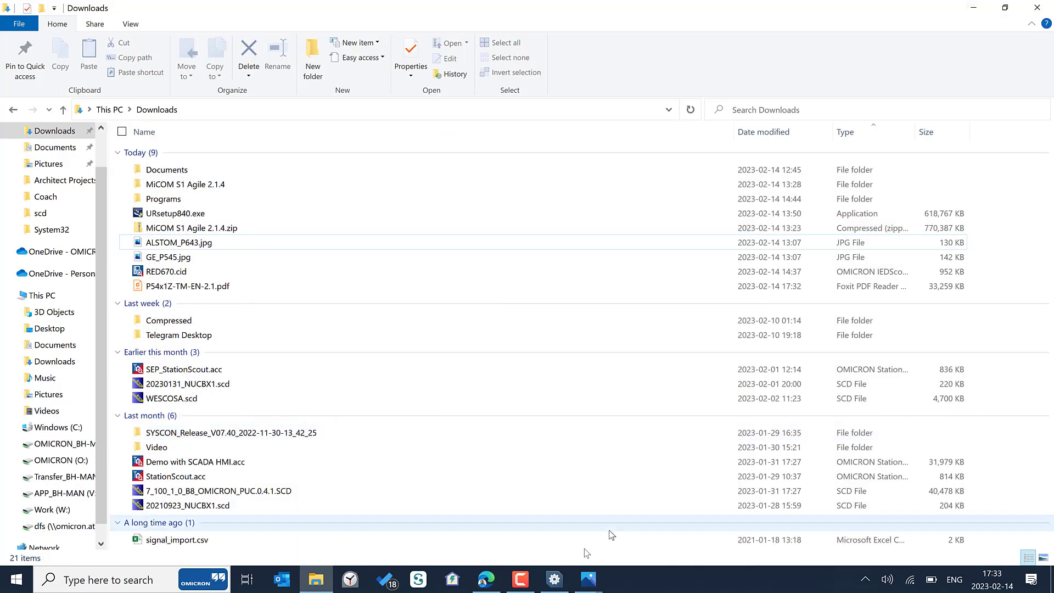
click(554, 580)
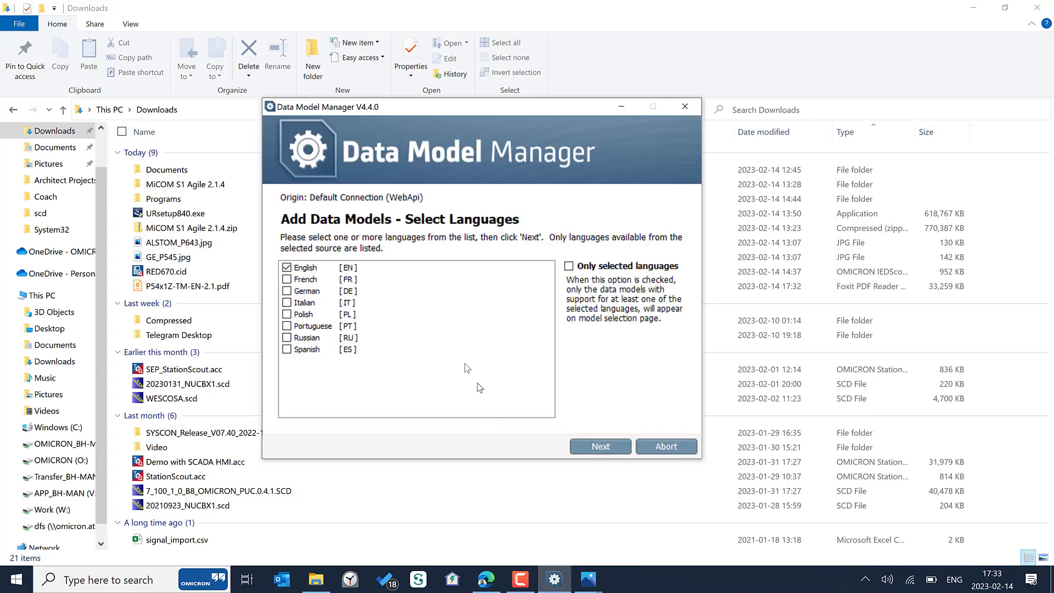
click(600, 446)
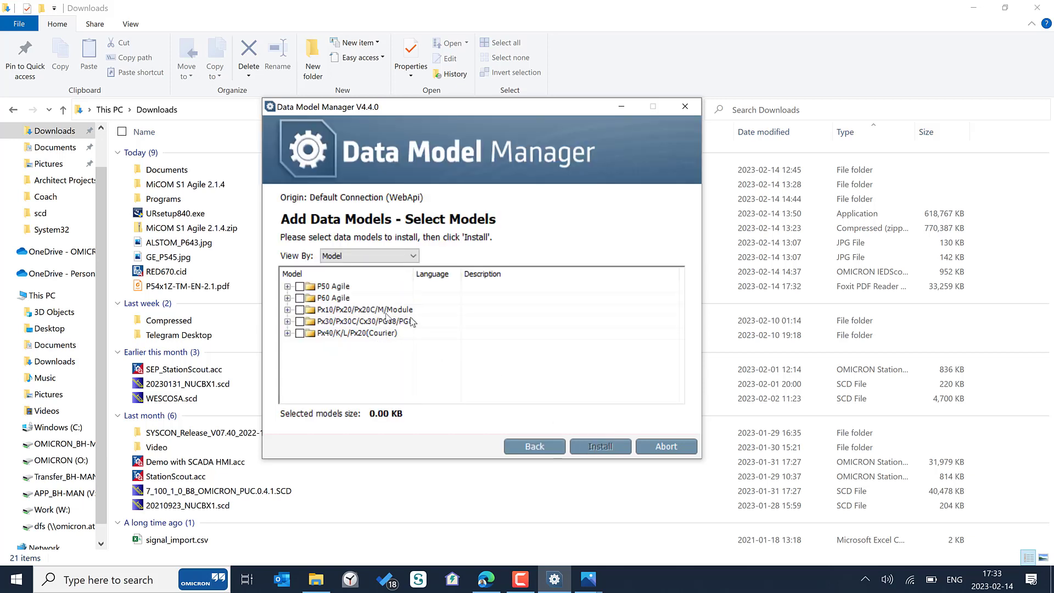
- Under Px40/K/L/Px20(Courier), tick P545 S/w vers. 91 and P643 S/w vers. 04
click(288, 333)
scroll(331, 343, down, 3)
scroll(338, 350, down, 3)
scroll(346, 354, down, 3)
scroll(350, 360, down, 2)
scroll(350, 360, down, 3)
scroll(350, 360, down, 3)
scroll(350, 360, down, 3)
scroll(349, 361, down, 3)
scroll(349, 360, down, 5)
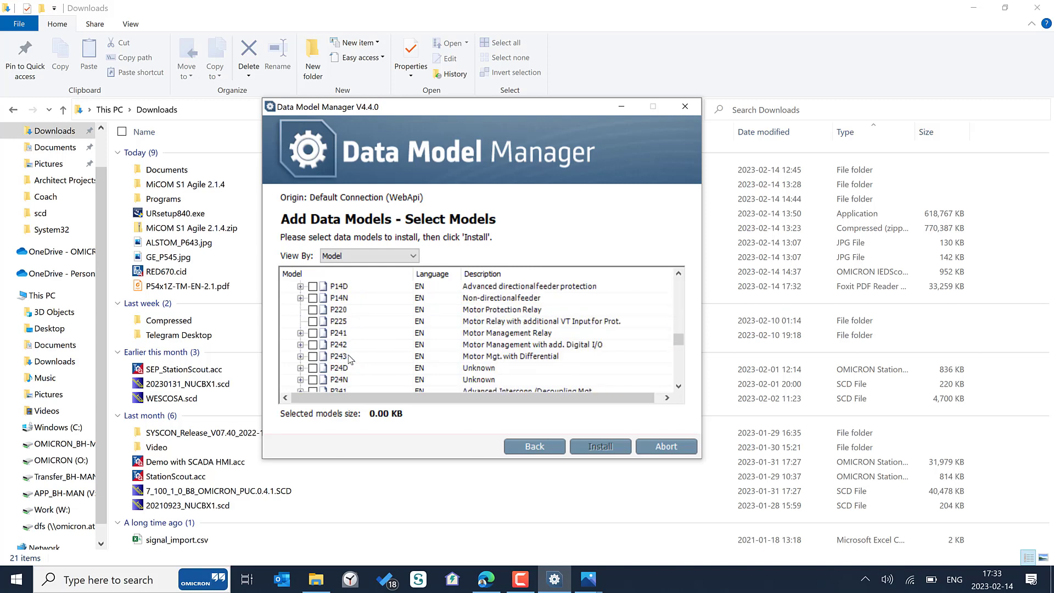
scroll(349, 361, down, 3)
scroll(350, 360, down, 3)
scroll(350, 361, down, 3)
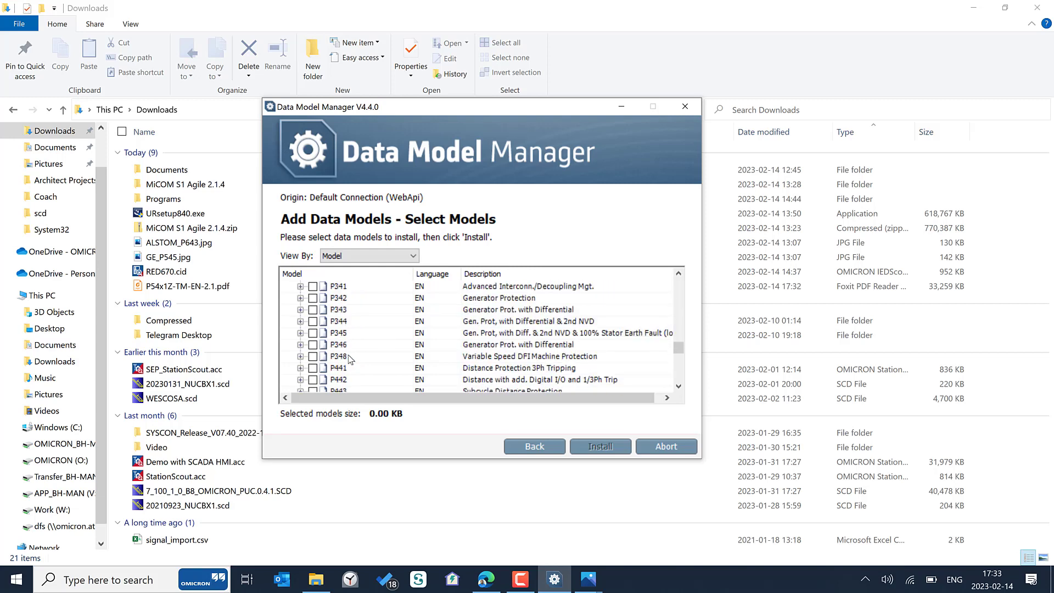
scroll(349, 360, down, 3)
scroll(349, 360, down, 3)
scroll(349, 360, down, 3)
scroll(350, 361, down, 2)
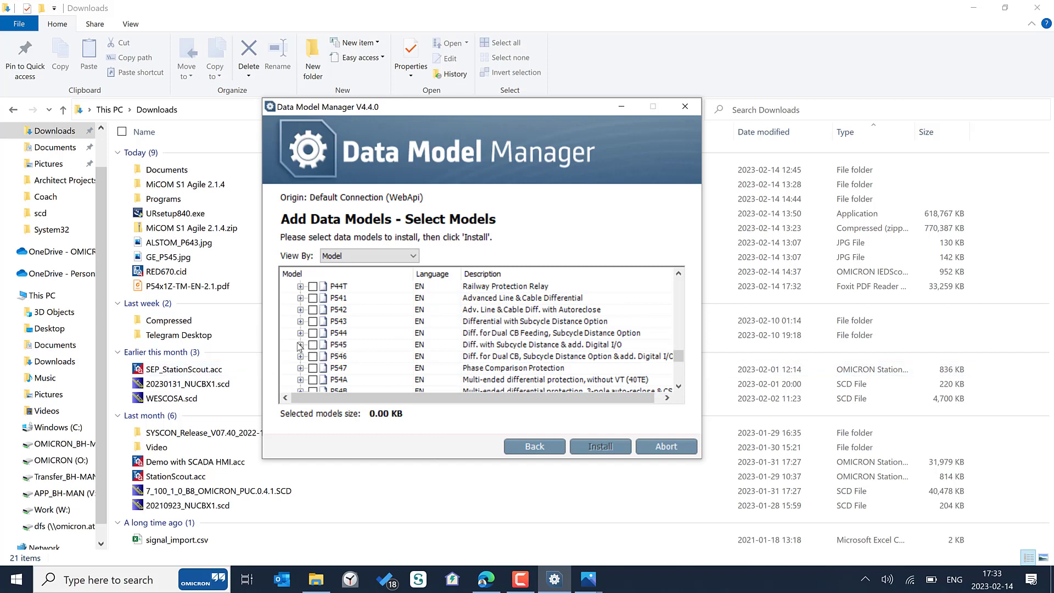
click(347, 345)
click(300, 344)
scroll(361, 349, down, 3)
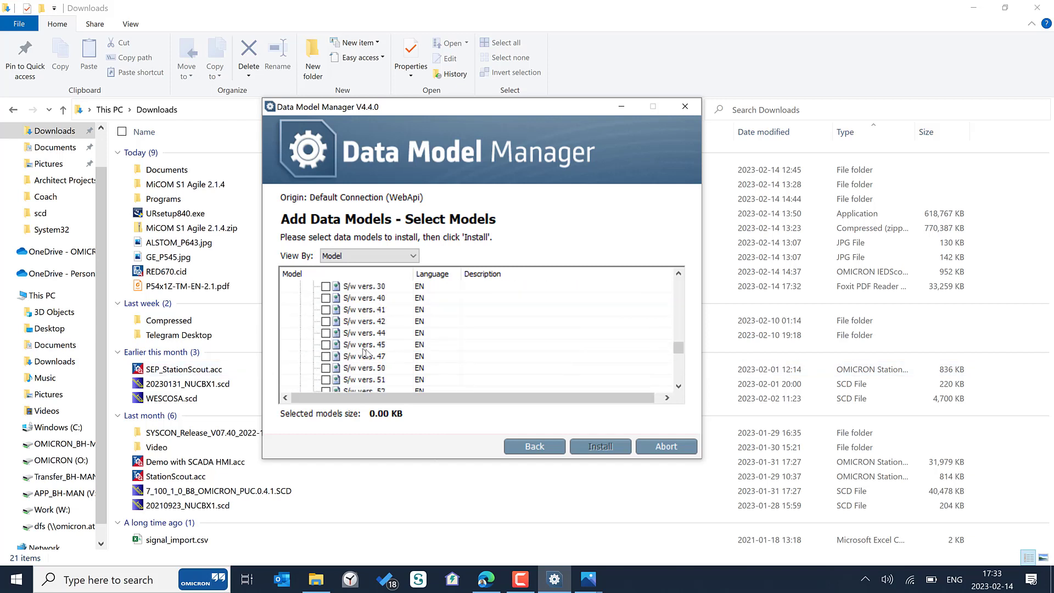
scroll(387, 363, down, 2)
scroll(387, 366, down, 2)
scroll(393, 371, down, 2)
scroll(392, 371, down, 3)
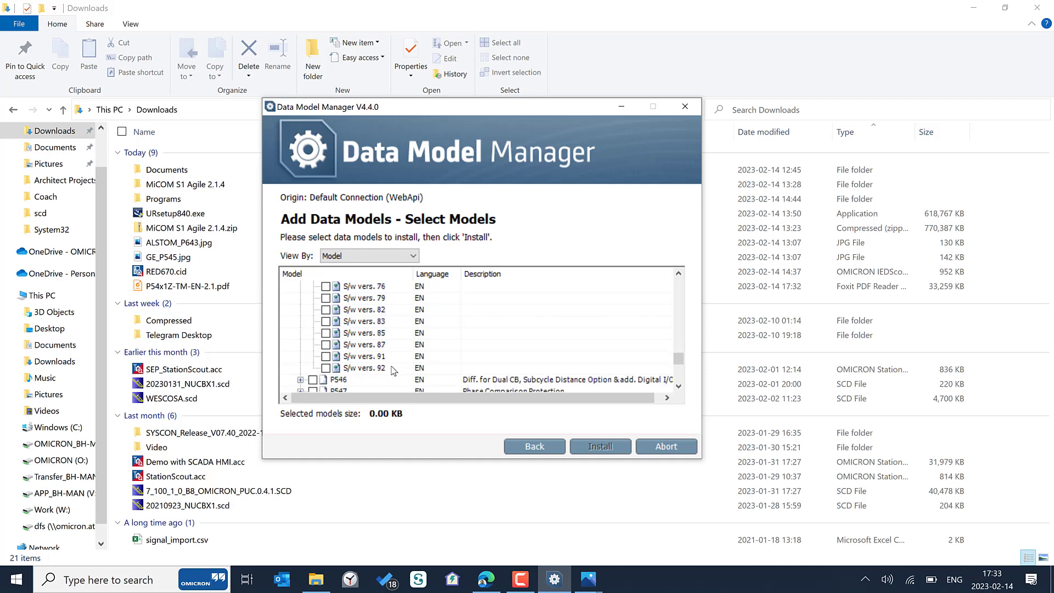
click(327, 357)
scroll(353, 362, down, 2)
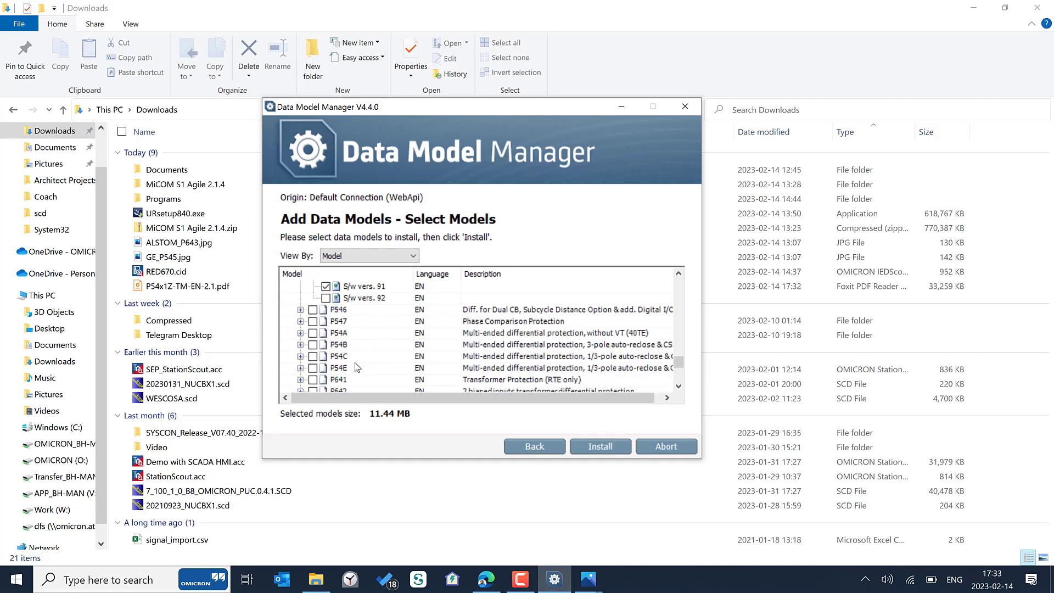
scroll(356, 367, down, 5)
scroll(356, 367, down, 5)
scroll(356, 368, down, 5)
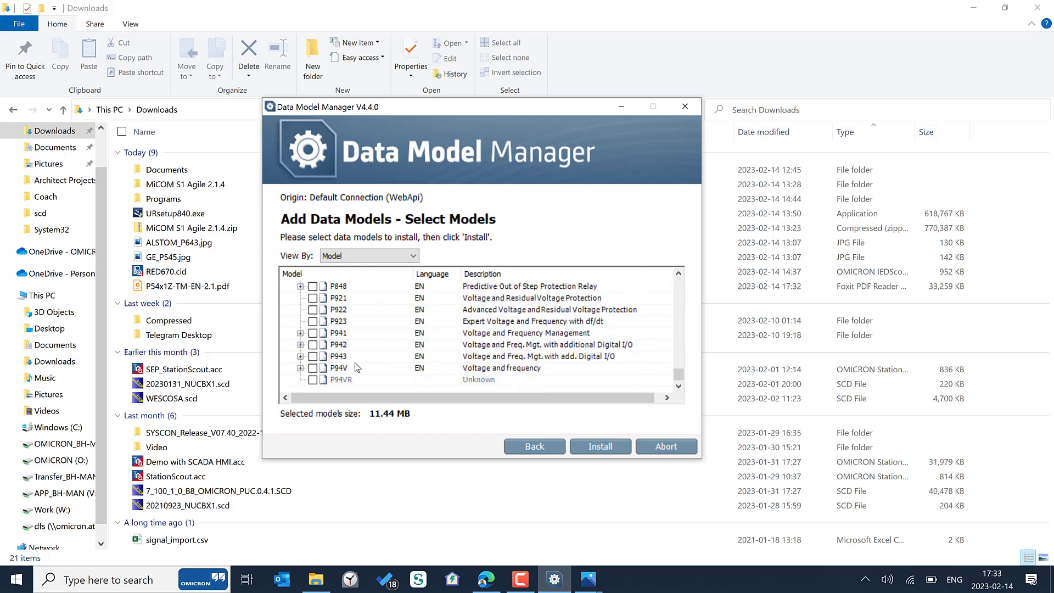
scroll(356, 367, up, 5)
scroll(356, 367, up, 5)
scroll(356, 367, up, 3)
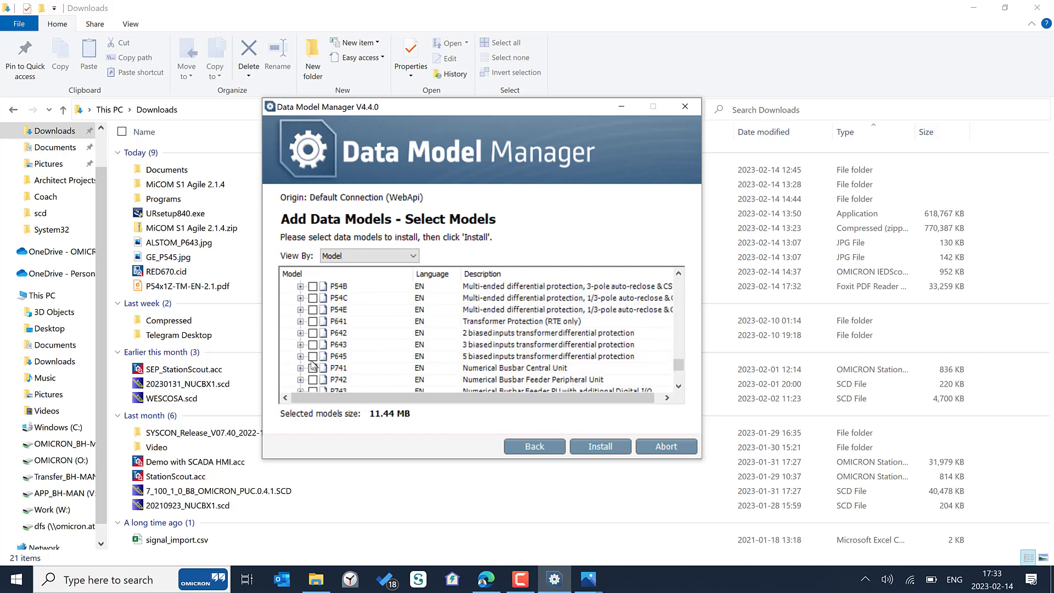
click(302, 345)
scroll(370, 359, down, 1)
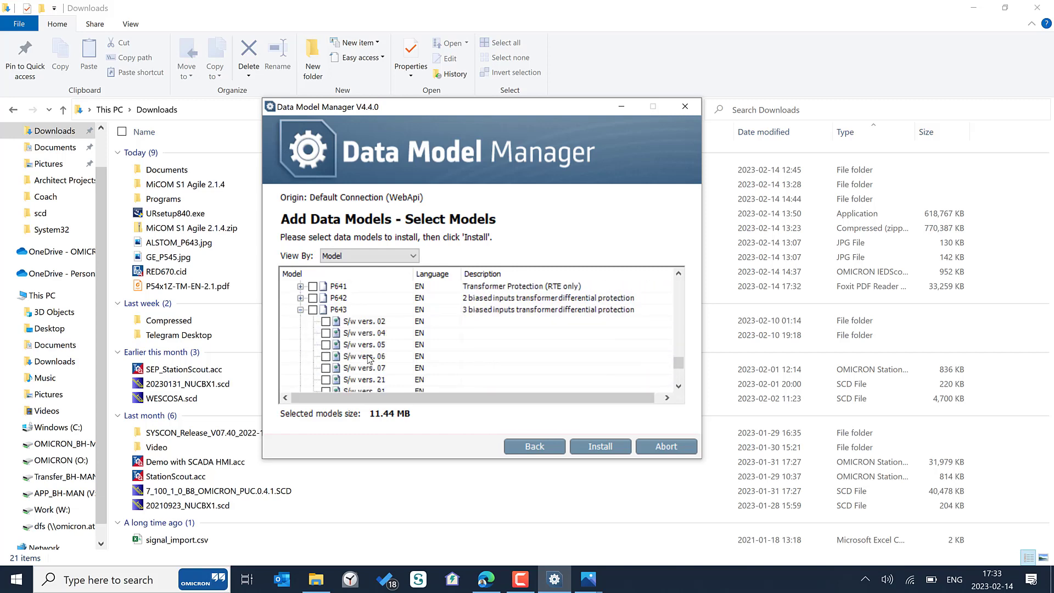
click(326, 334)
scroll(444, 327, up, 3)
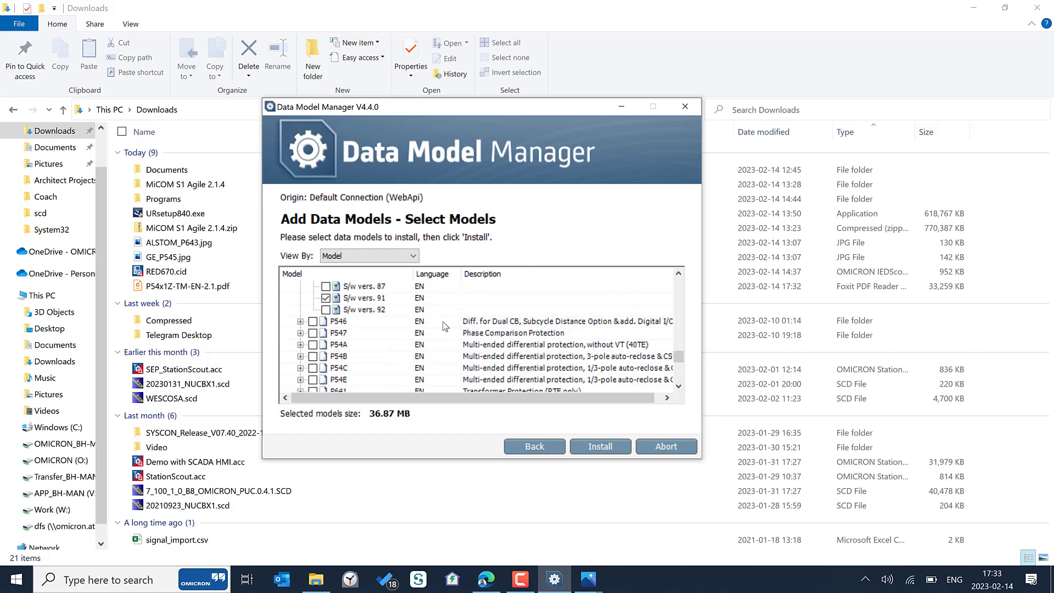
scroll(443, 326, down, 6)
scroll(443, 327, up, 2)
scroll(443, 327, up, 2)
scroll(444, 327, up, 3)
scroll(444, 326, down, 1)
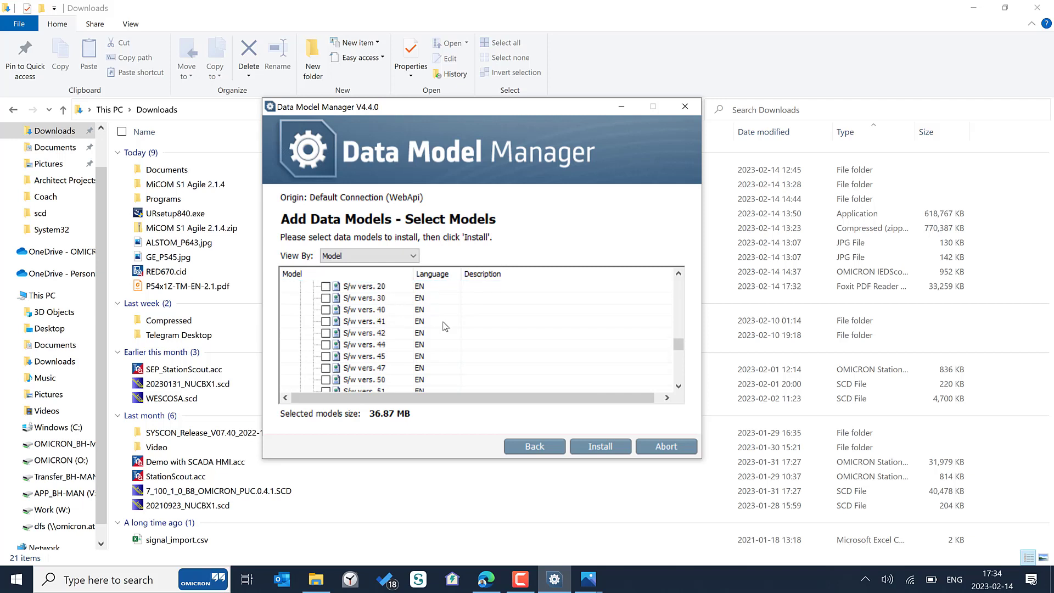
scroll(443, 326, down, 1)
scroll(444, 327, down, 1)
scroll(443, 326, down, 1)
scroll(444, 326, down, 1)
scroll(443, 327, down, 1)
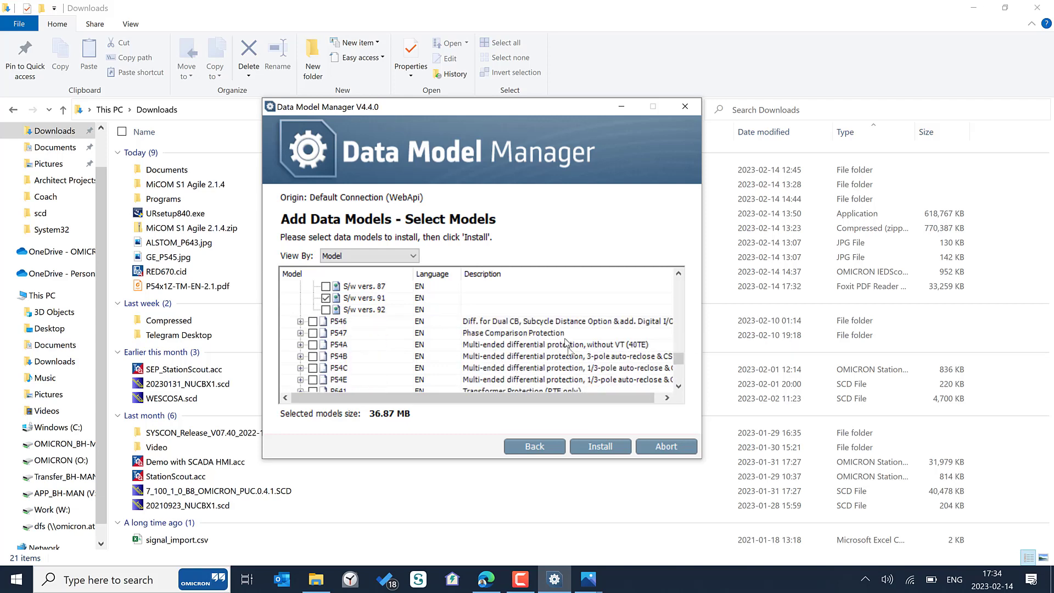
scroll(569, 343, down, 2)
scroll(579, 377, down, 1)
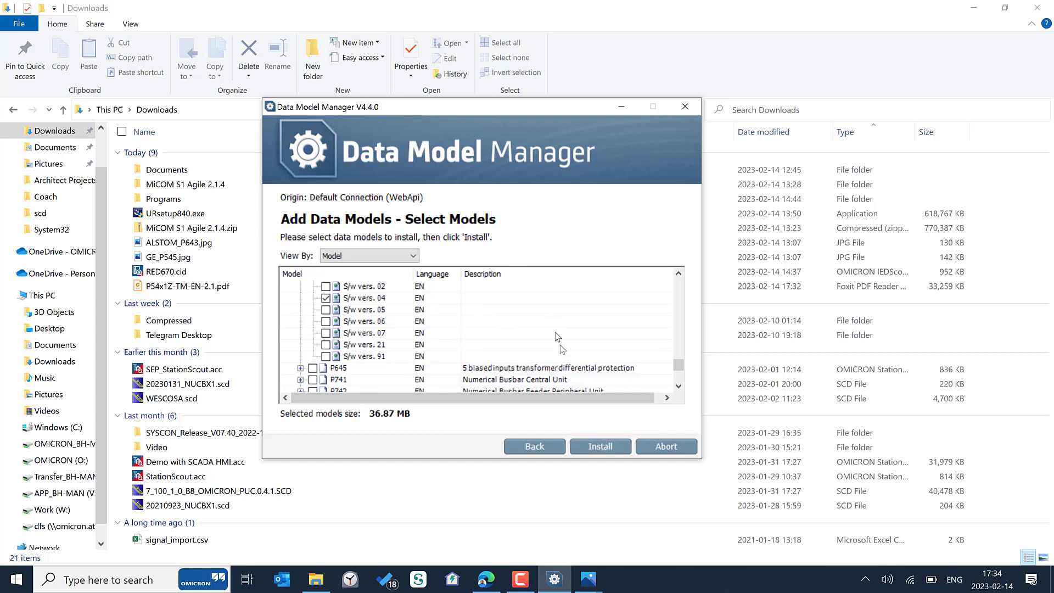
- Start installing the P545 and P643 data models and hide File Explorer while the log runs
click(601, 446)
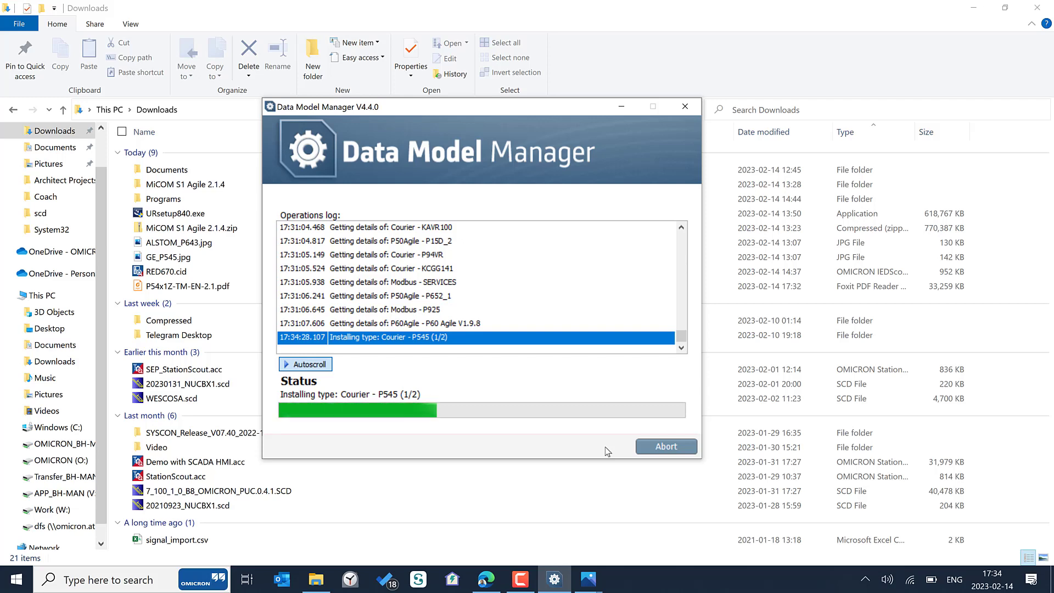
click(970, 11)
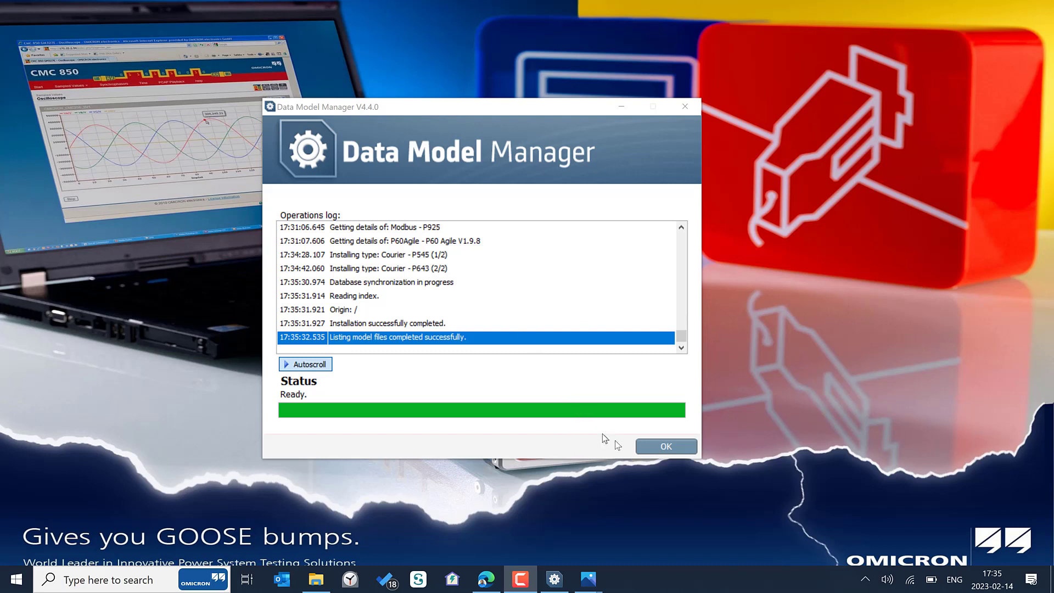
- Acknowledge the install, rebuild the data models database, and confirm its completion
click(659, 444)
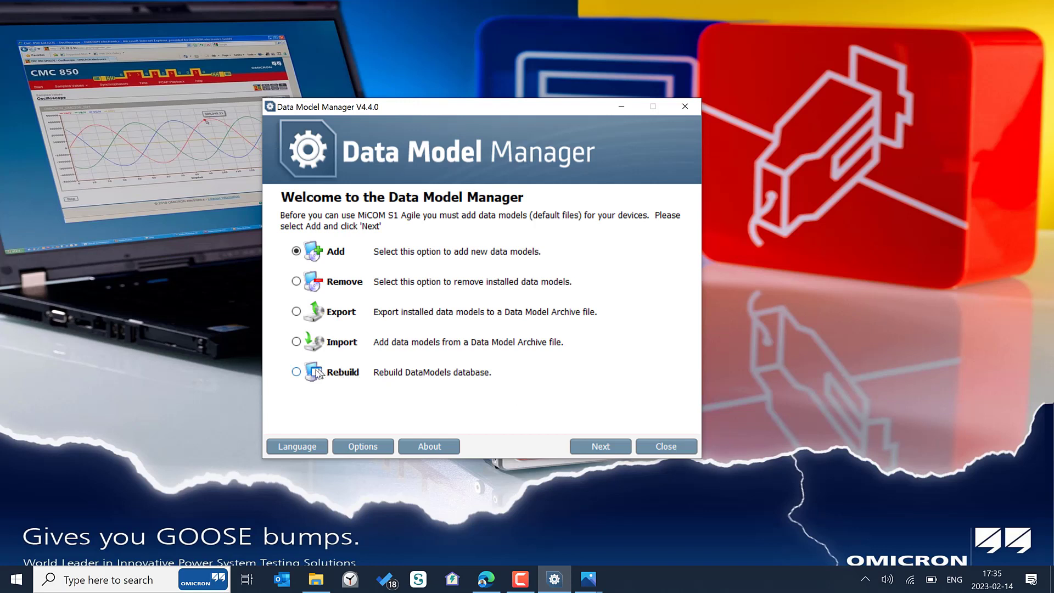
click(296, 373)
click(601, 446)
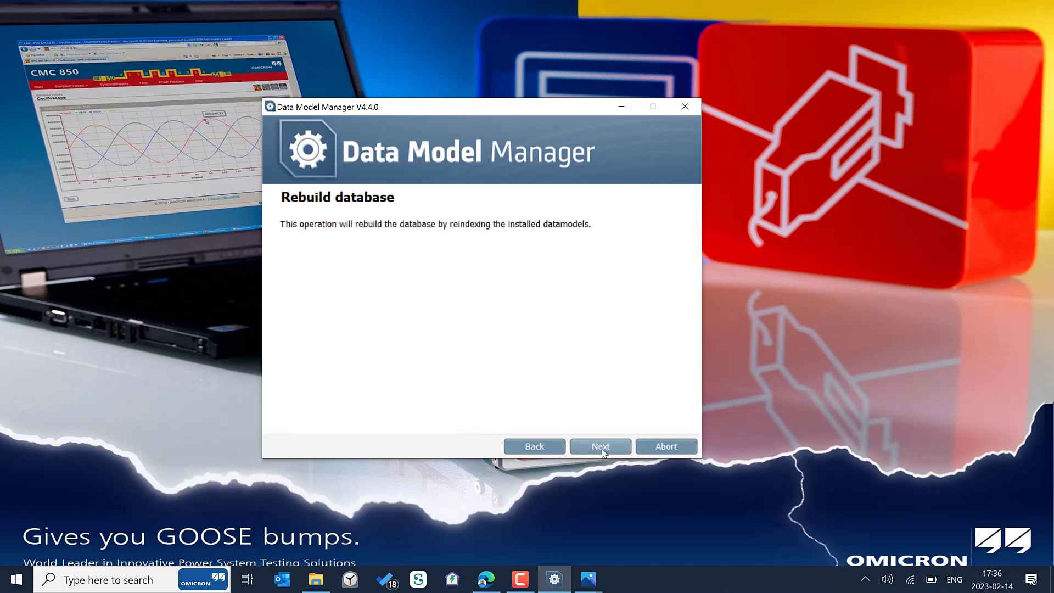
click(601, 446)
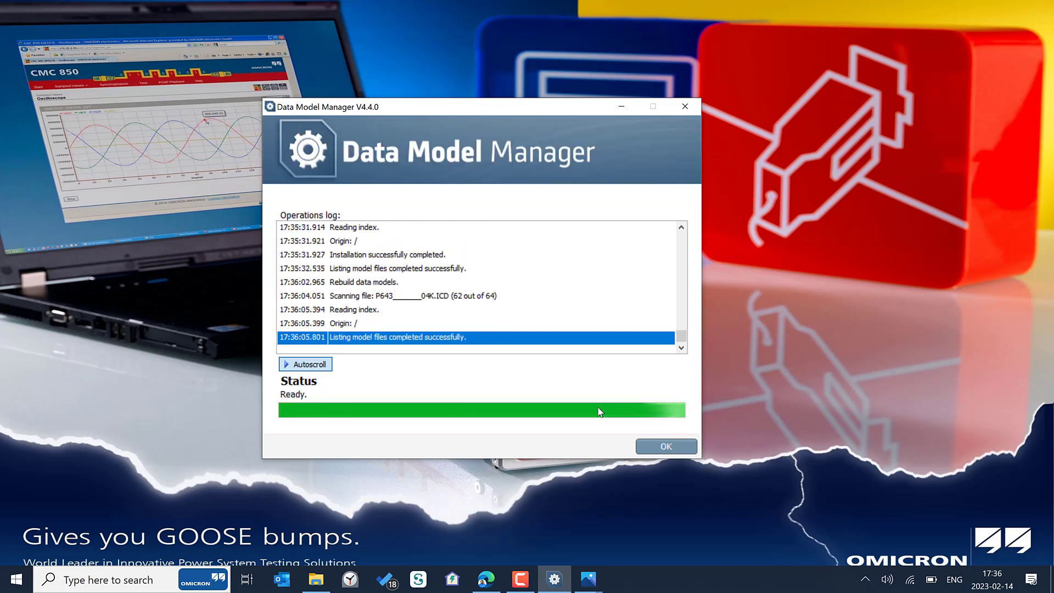
click(666, 447)
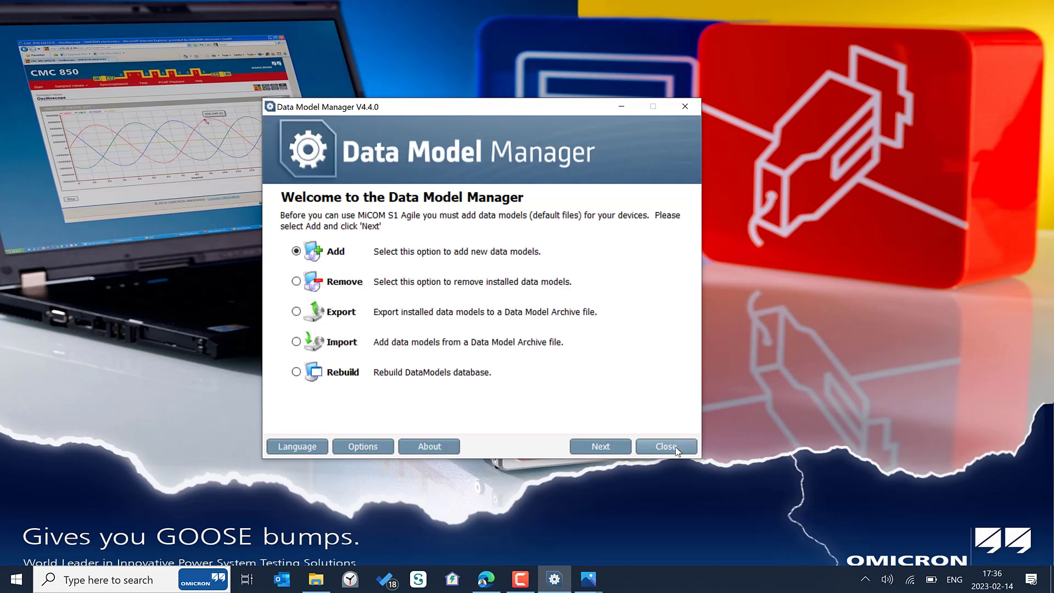
- Close Data Model Manager, leaving only the Windows desktop showing
click(666, 447)
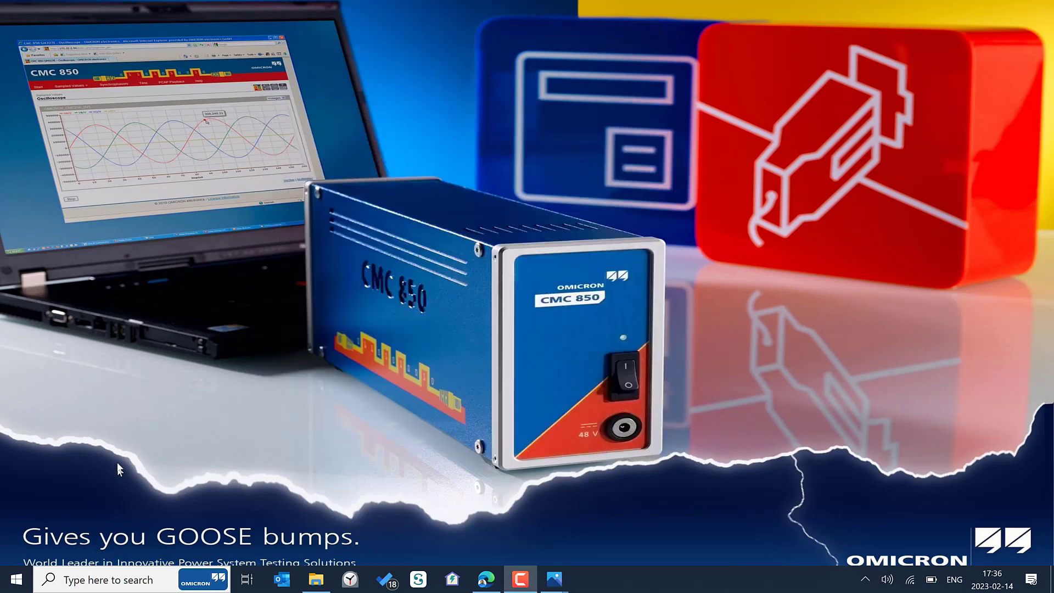